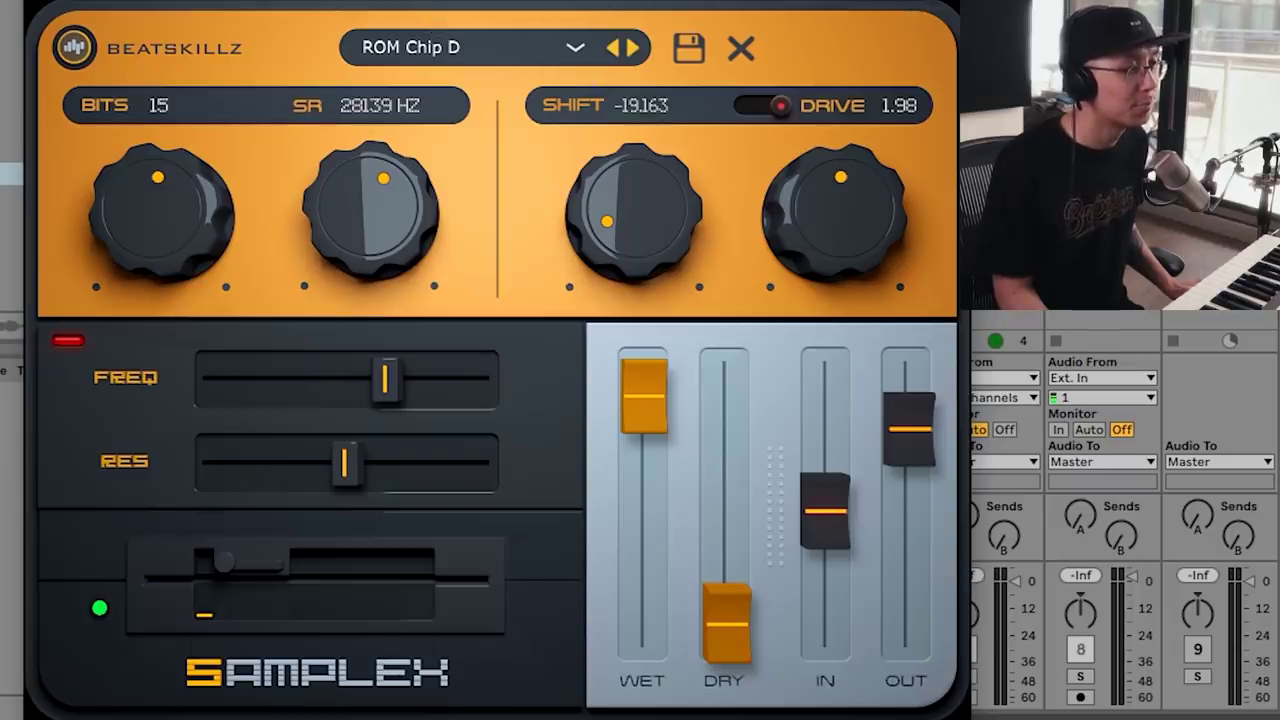
Step through the Disk XS612 and Disk XS-900 presets up to Disk XS-900 c to audition each lo-fi sound.
click(633, 47)
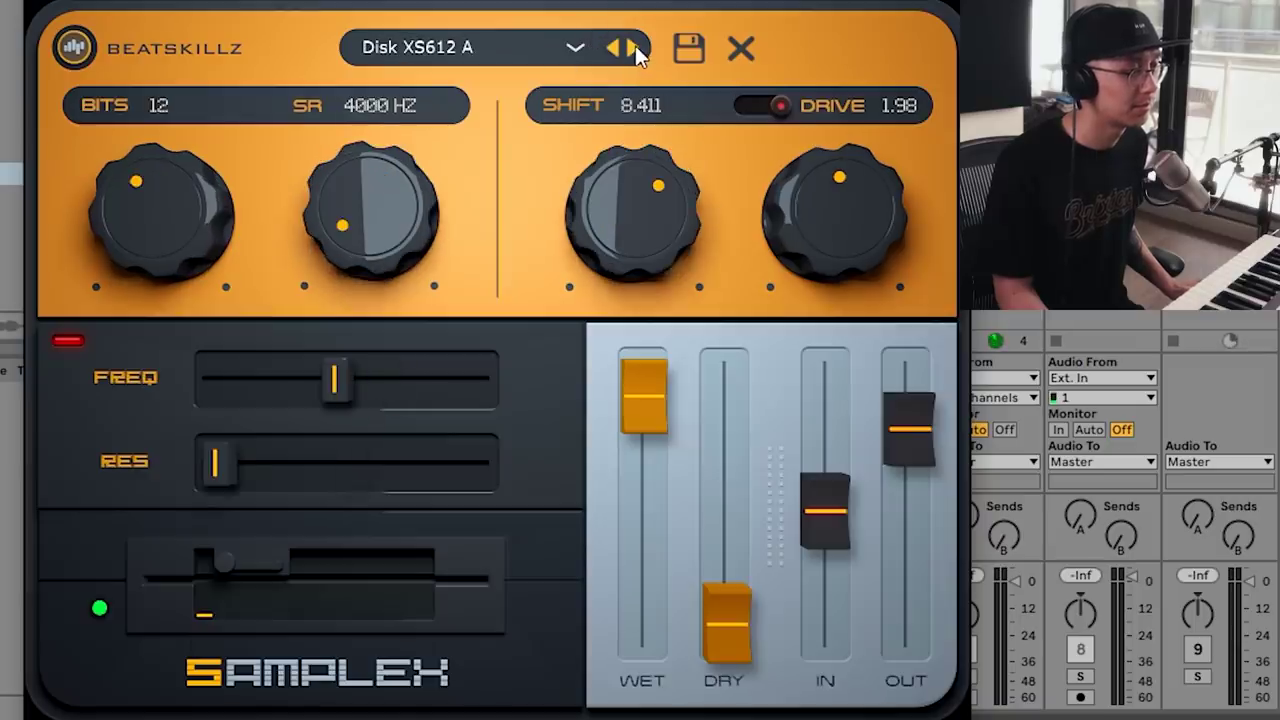
click(635, 50)
click(633, 49)
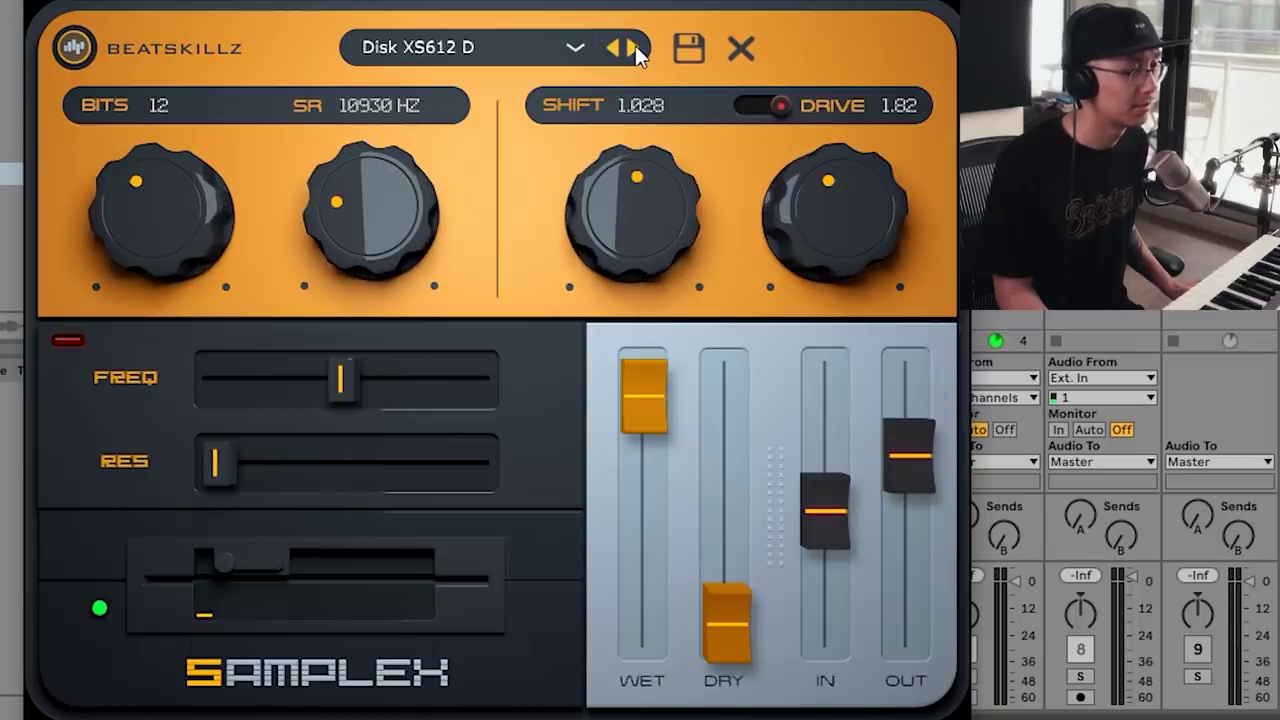
click(633, 49)
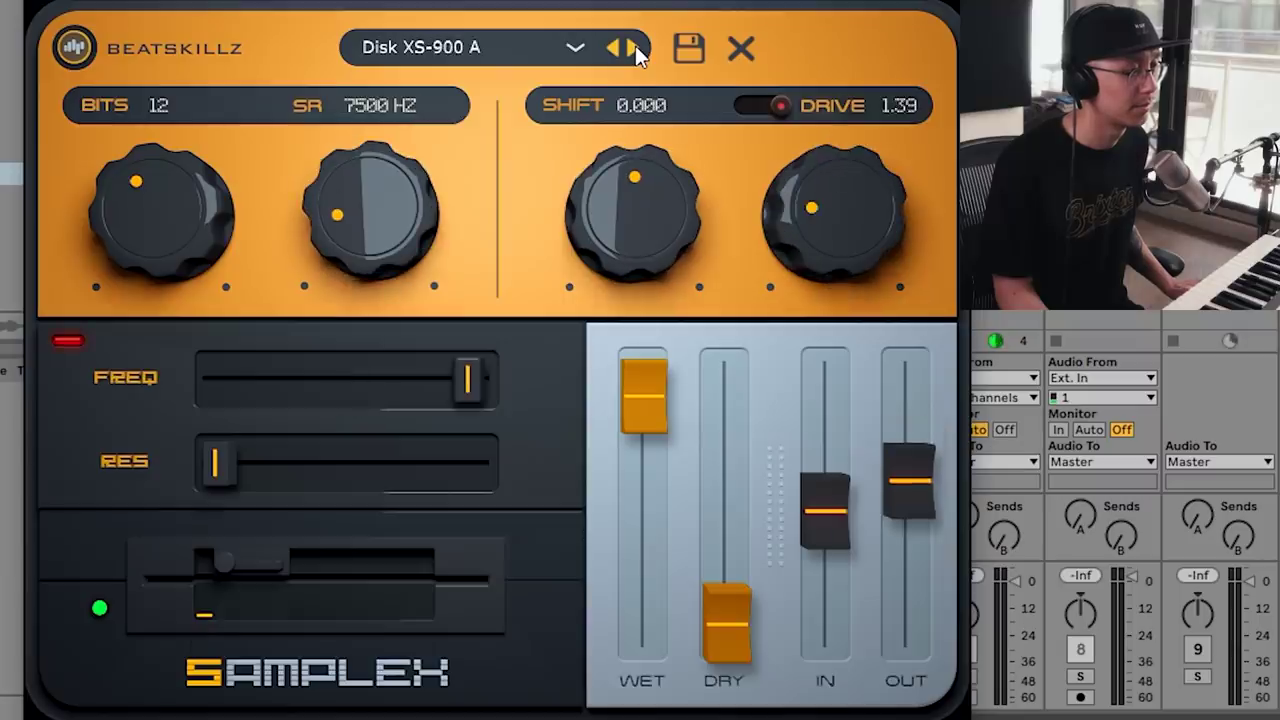
click(635, 50)
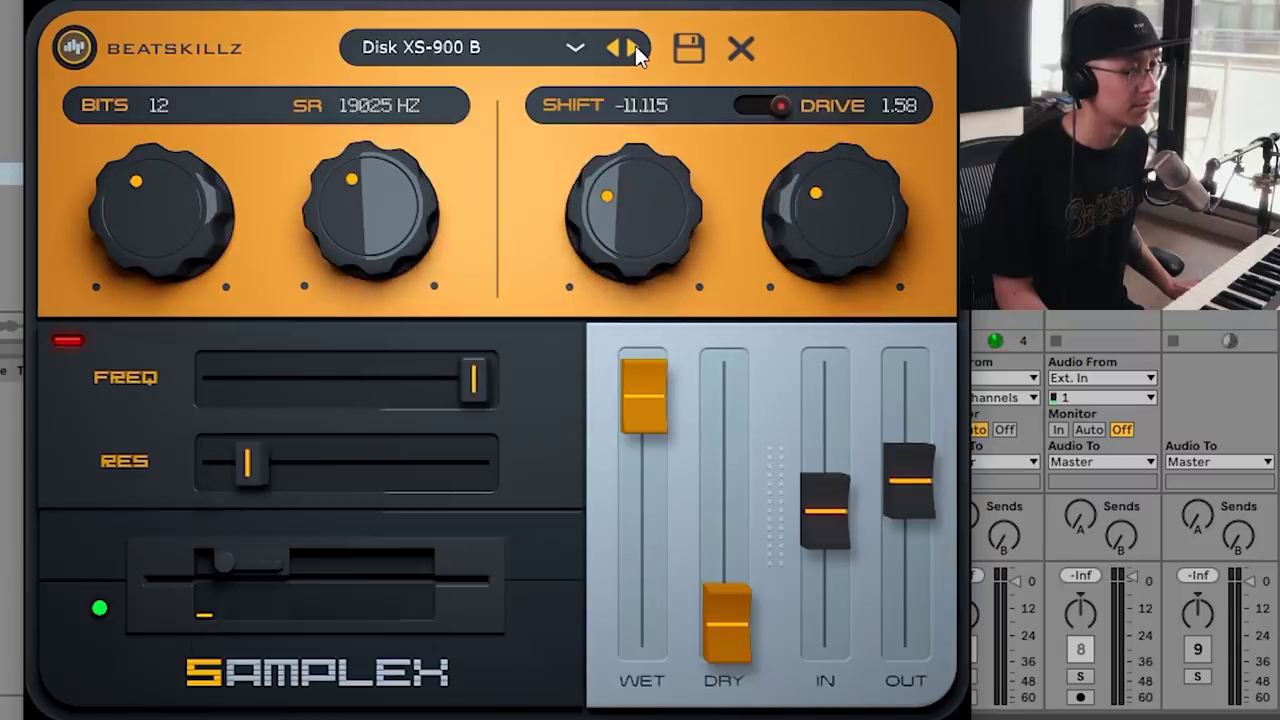
click(635, 45)
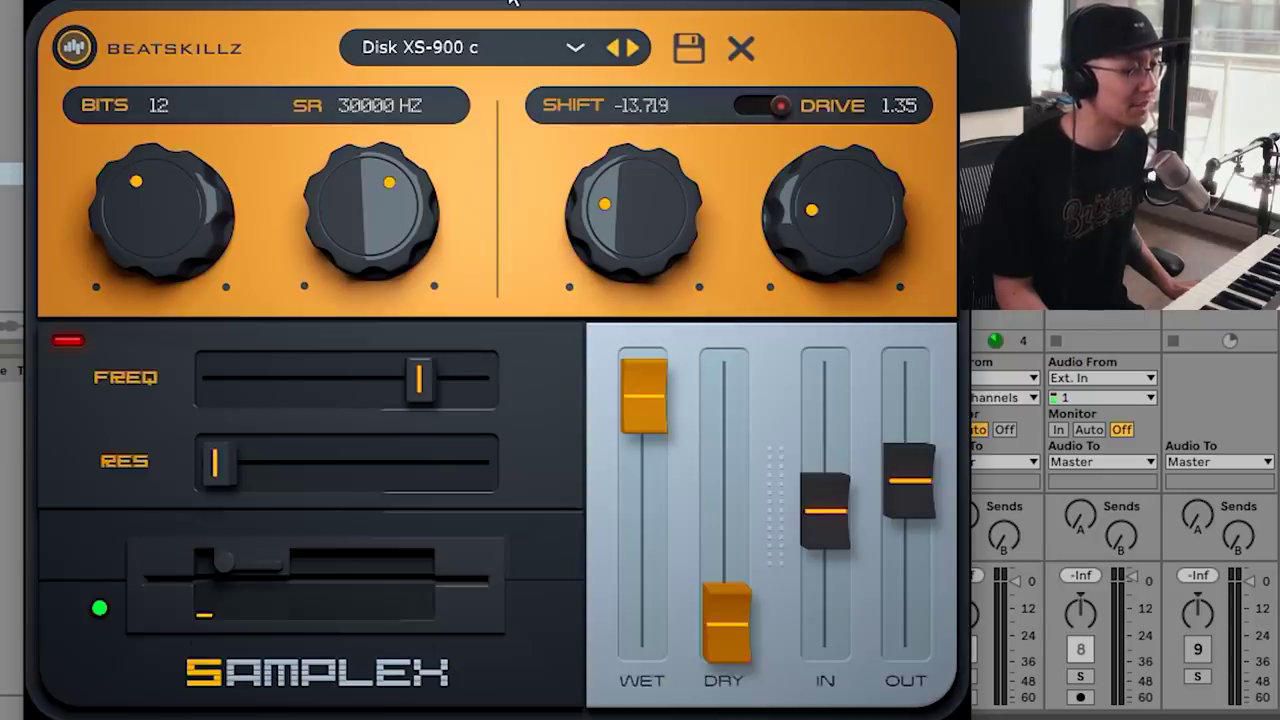
click(574, 47)
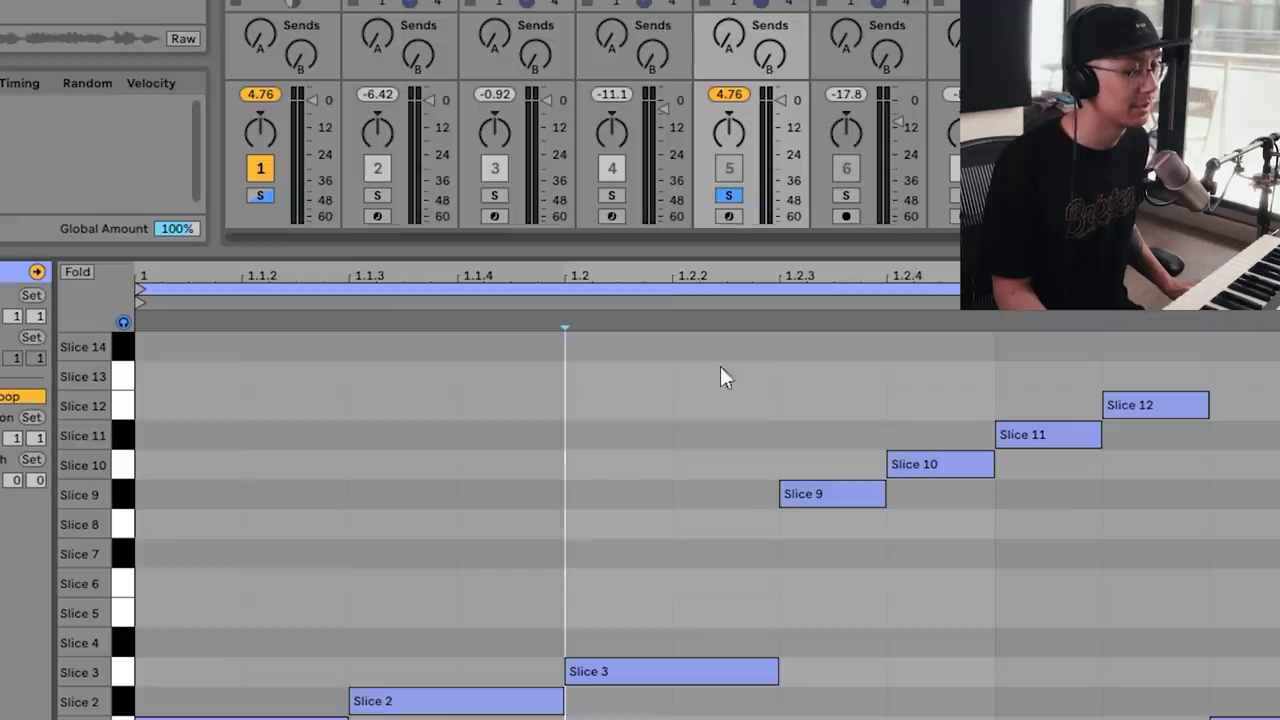
Turn off solo on track 5 and play the complete drum beat.
click(731, 193)
click(730, 170)
key(space)
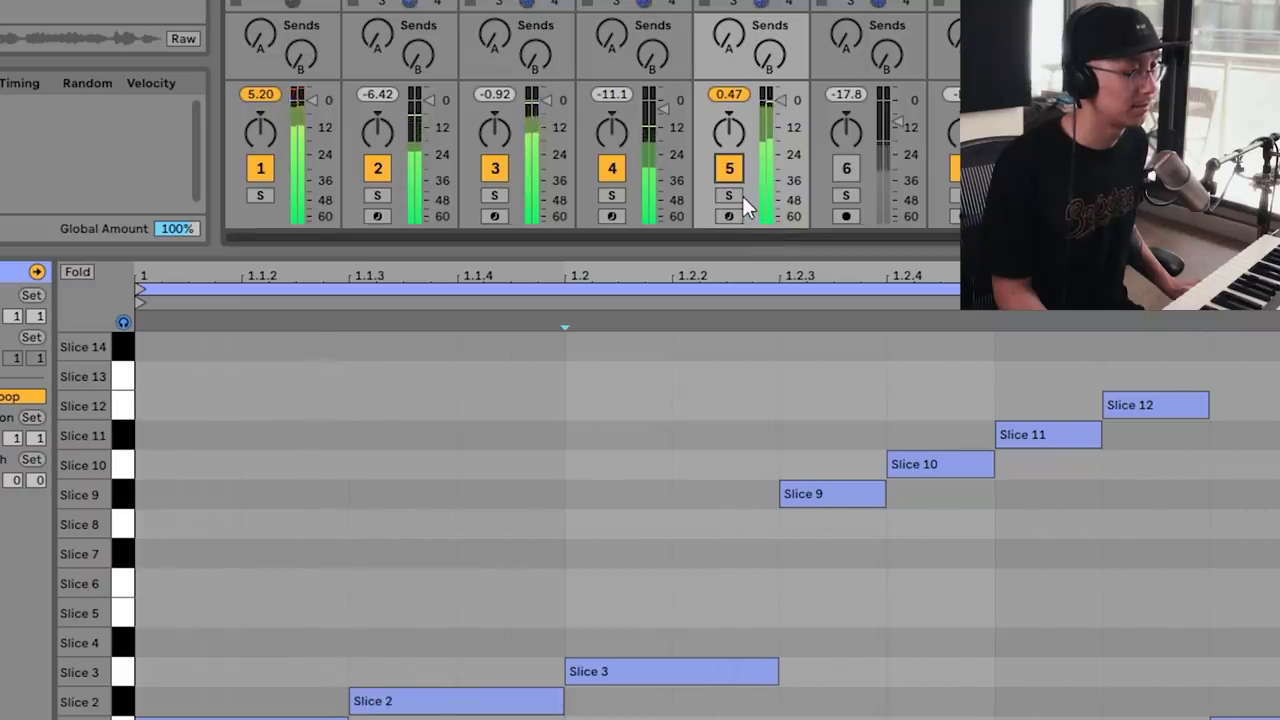
Solo the sandy loop on track 6 to listen to it in isolation, and turn its solo off.
click(846, 196)
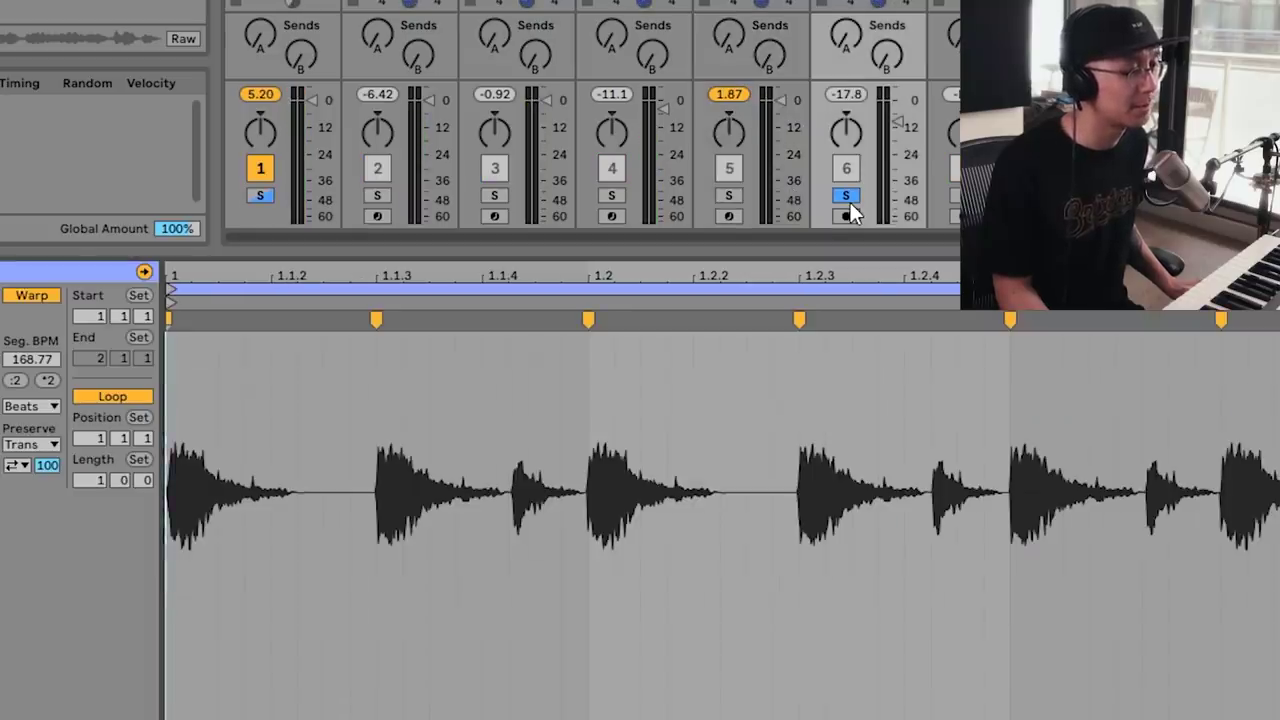
key(space)
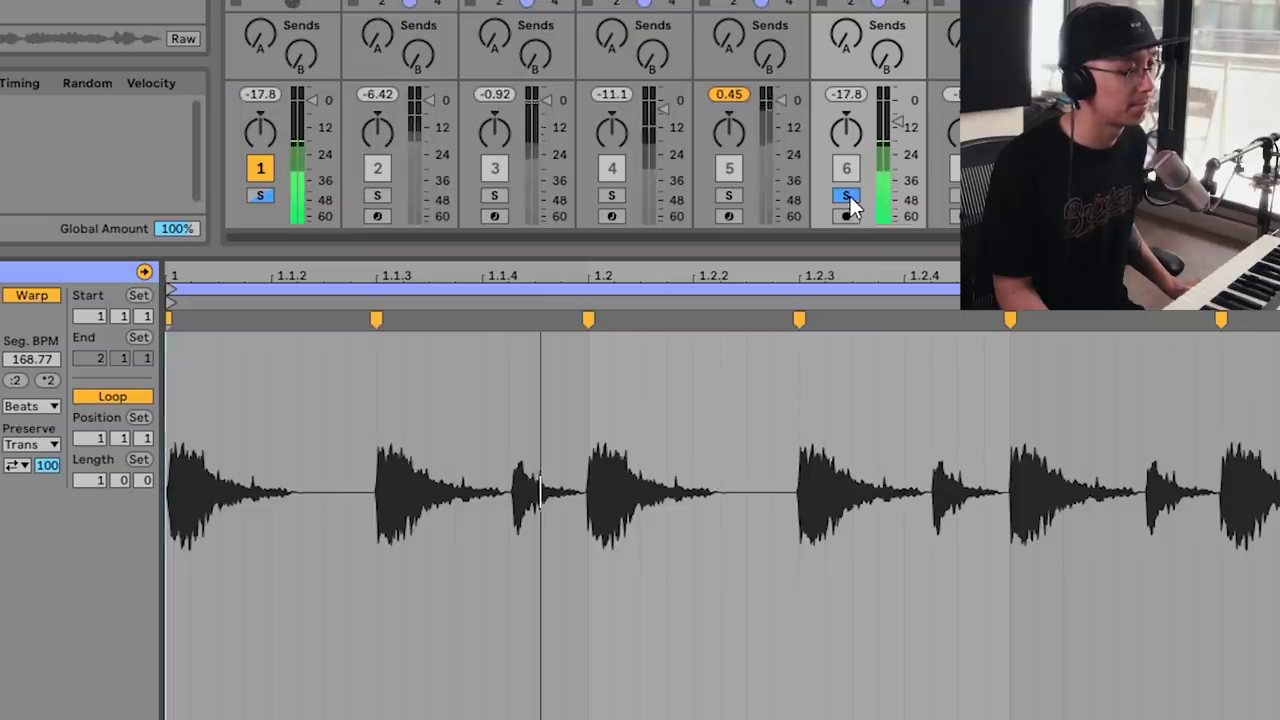
click(846, 196)
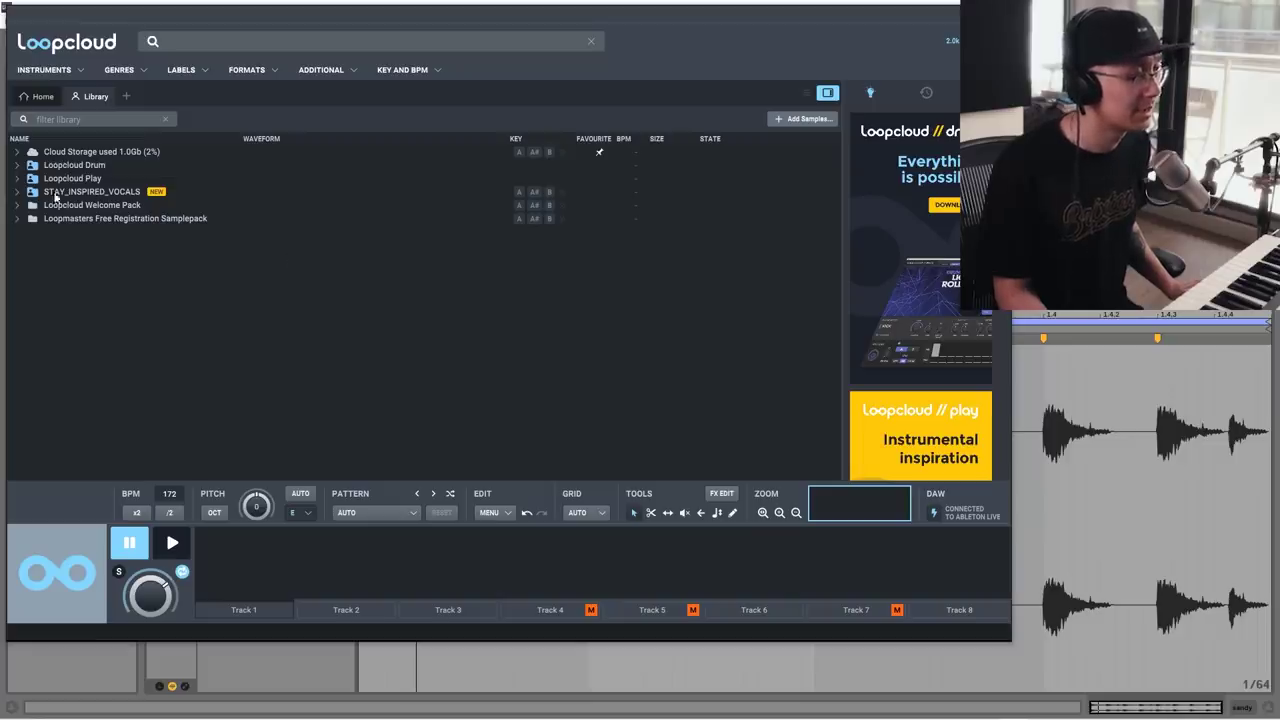
In Loopcloud, expand the library's STAY_INSPIRED_VOCALS folder down to DUB_VOCALS and its VOCAL_LOOPS subfolder.
click(18, 193)
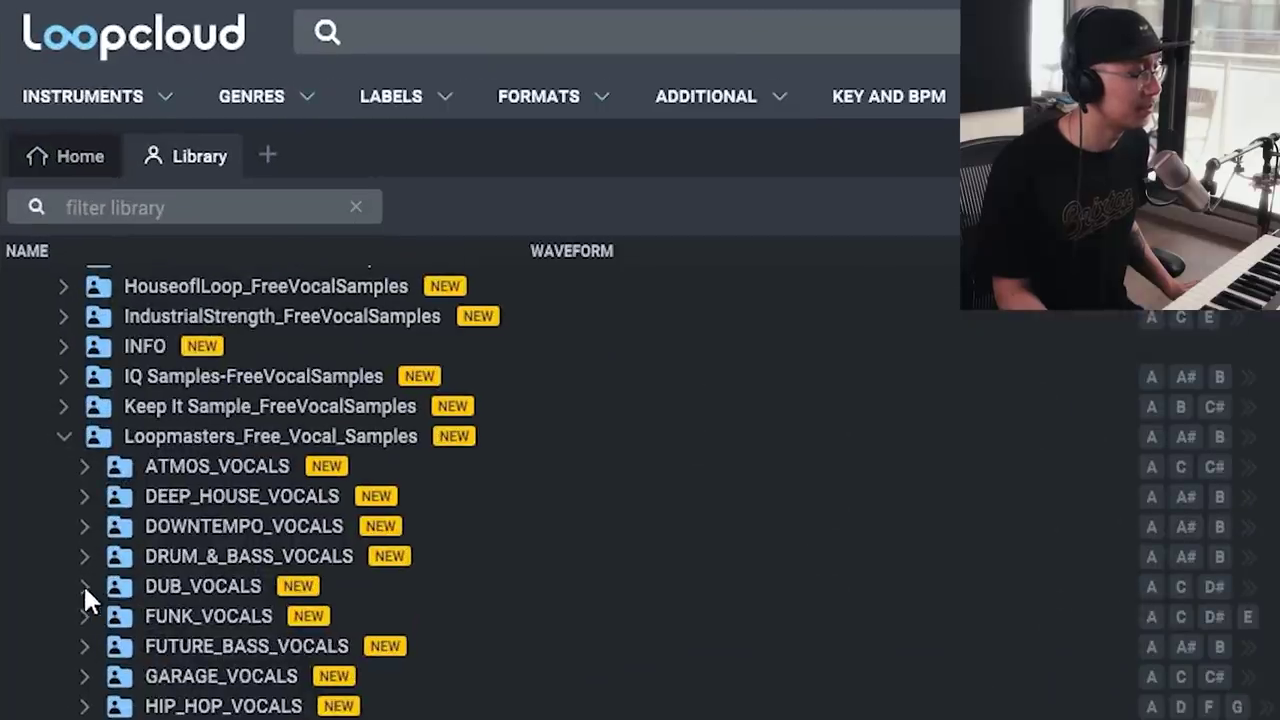
click(83, 585)
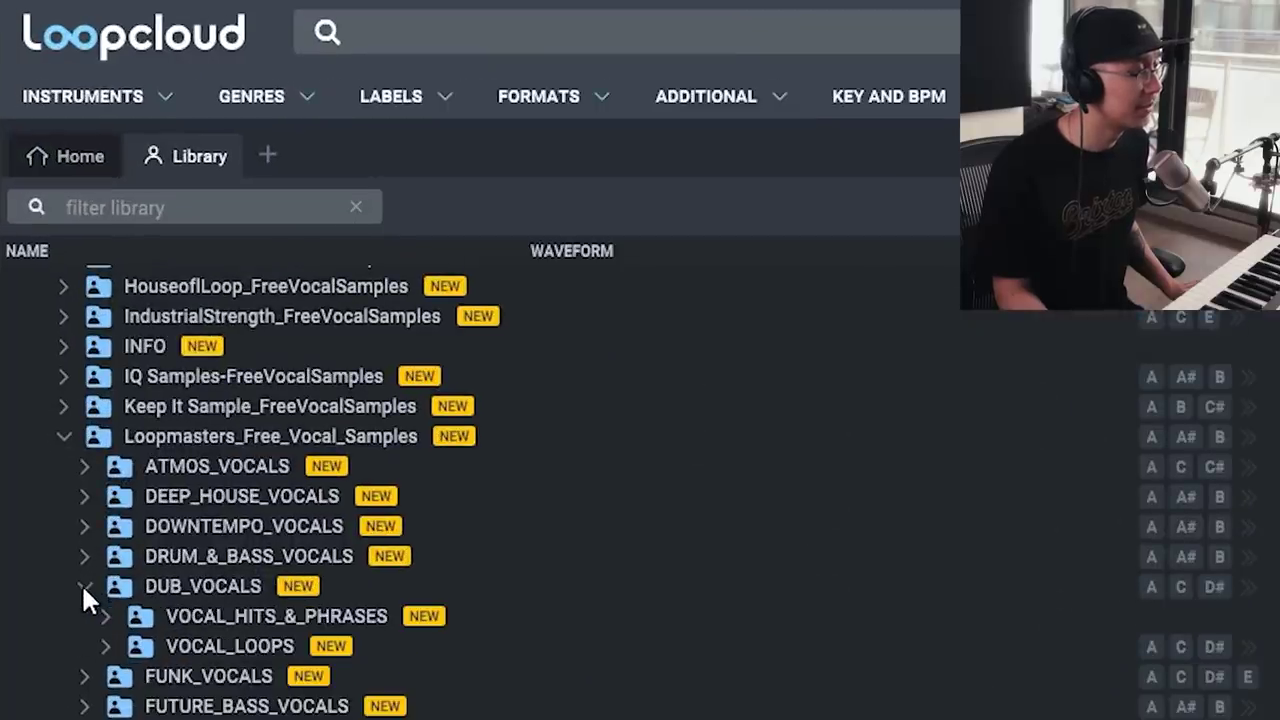
click(105, 645)
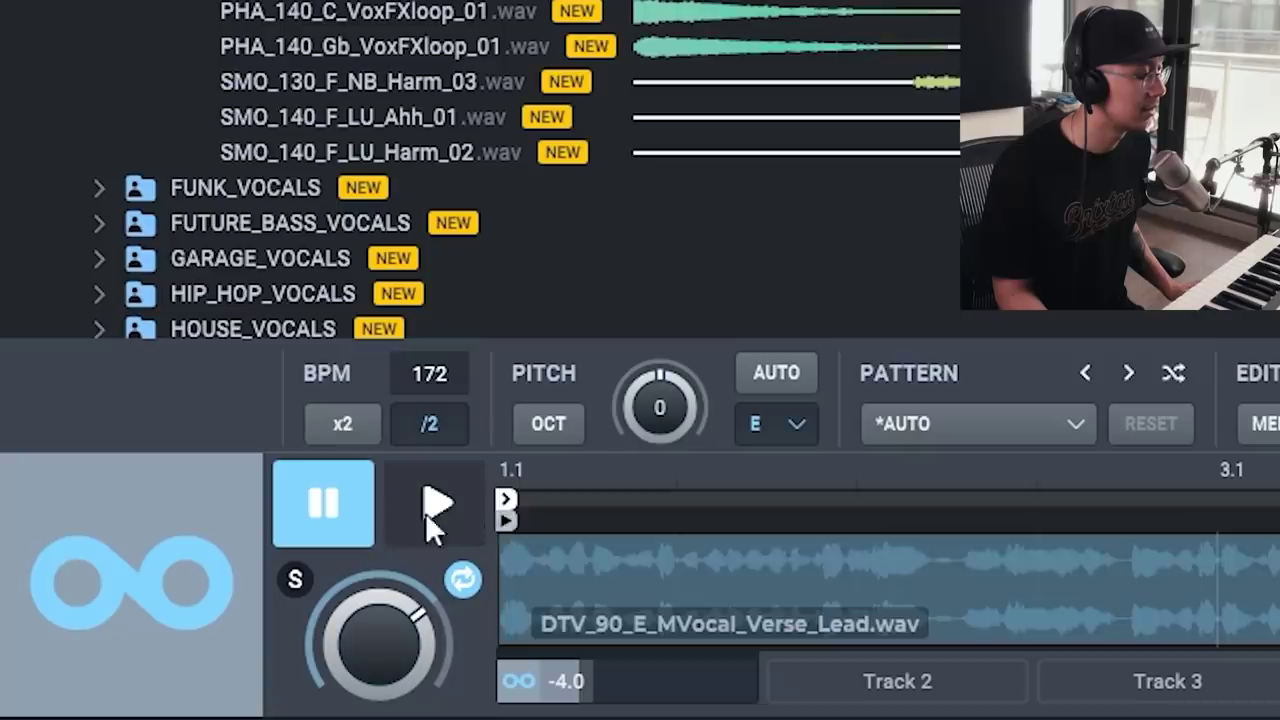
Preview the DTV_90_E_MVocal_Verse_Lead.wav vocal loop and pause it.
click(434, 506)
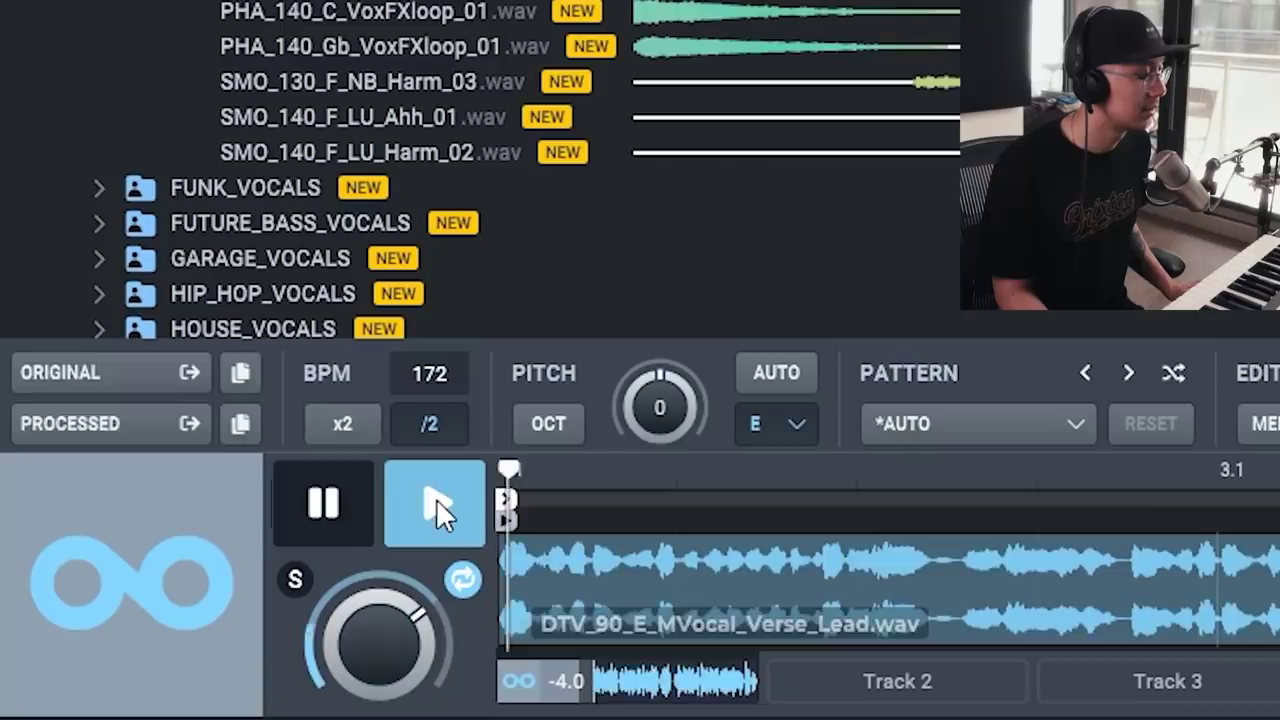
click(319, 505)
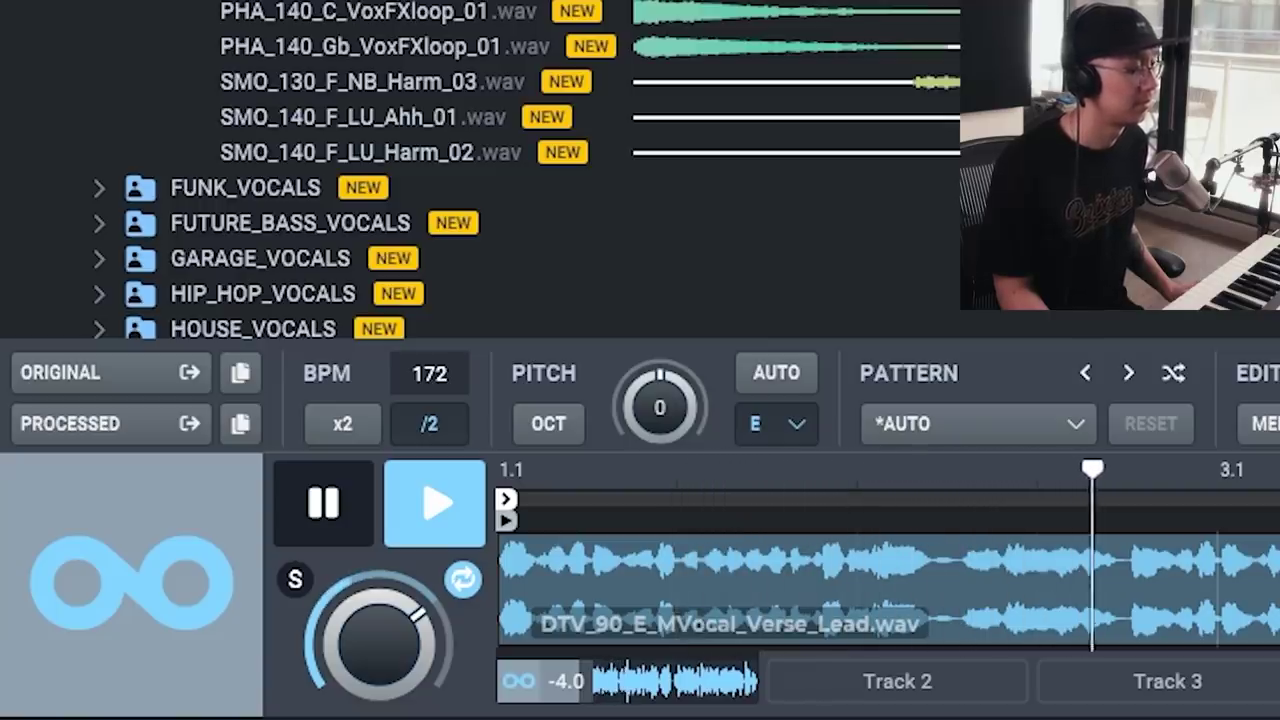
key(Down)
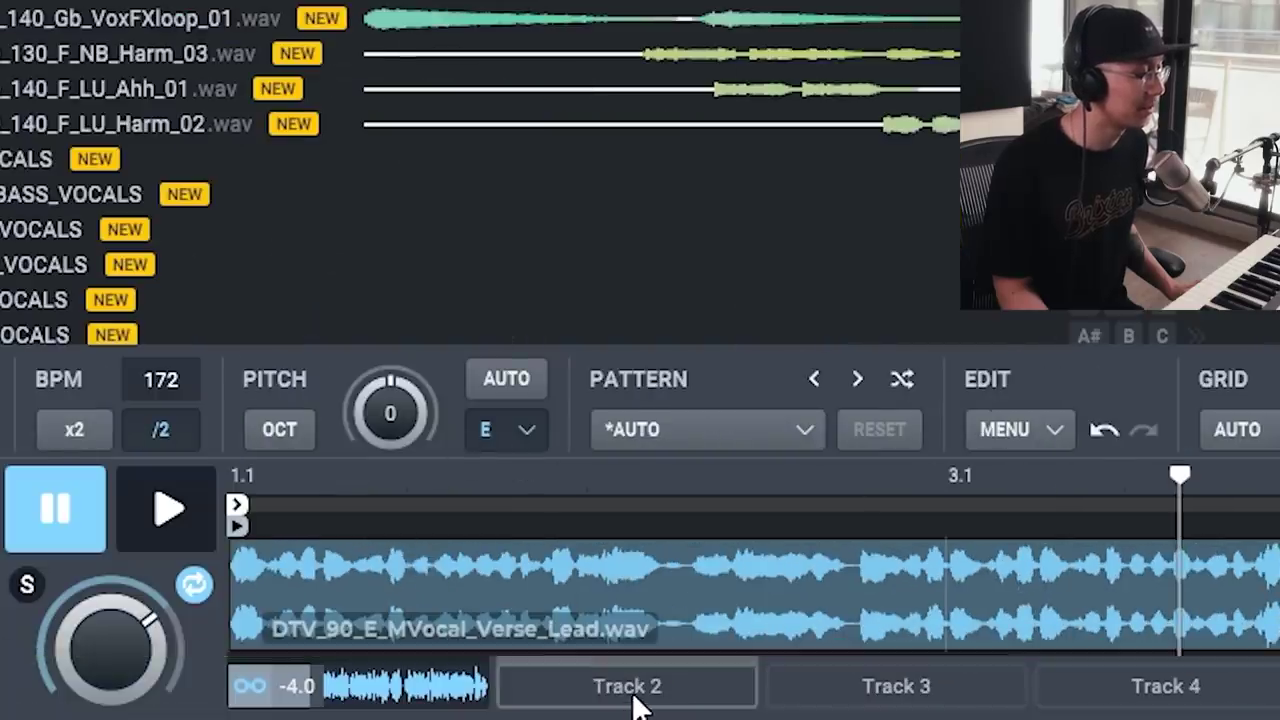
Load PHA_140_Gb_VoxFXloop_01.wav on Loopcloud Track 2 and automatically pitch-match it to the key of E.
click(634, 698)
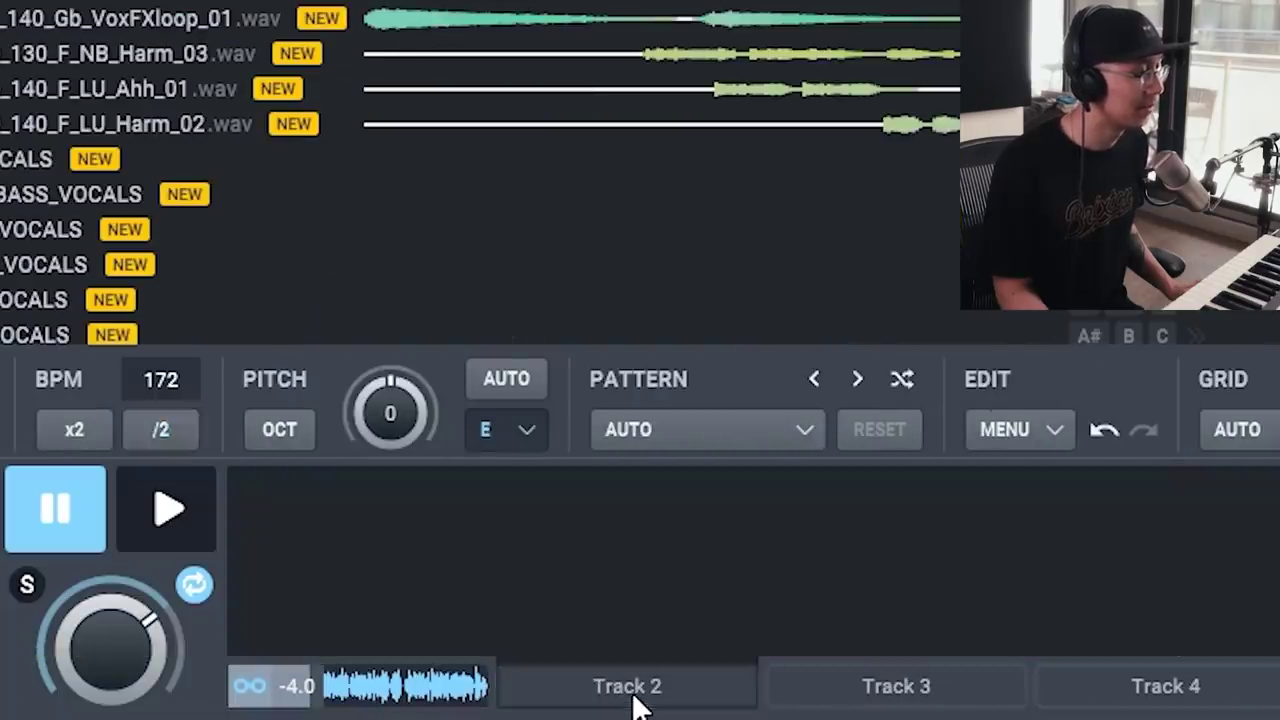
click(412, 20)
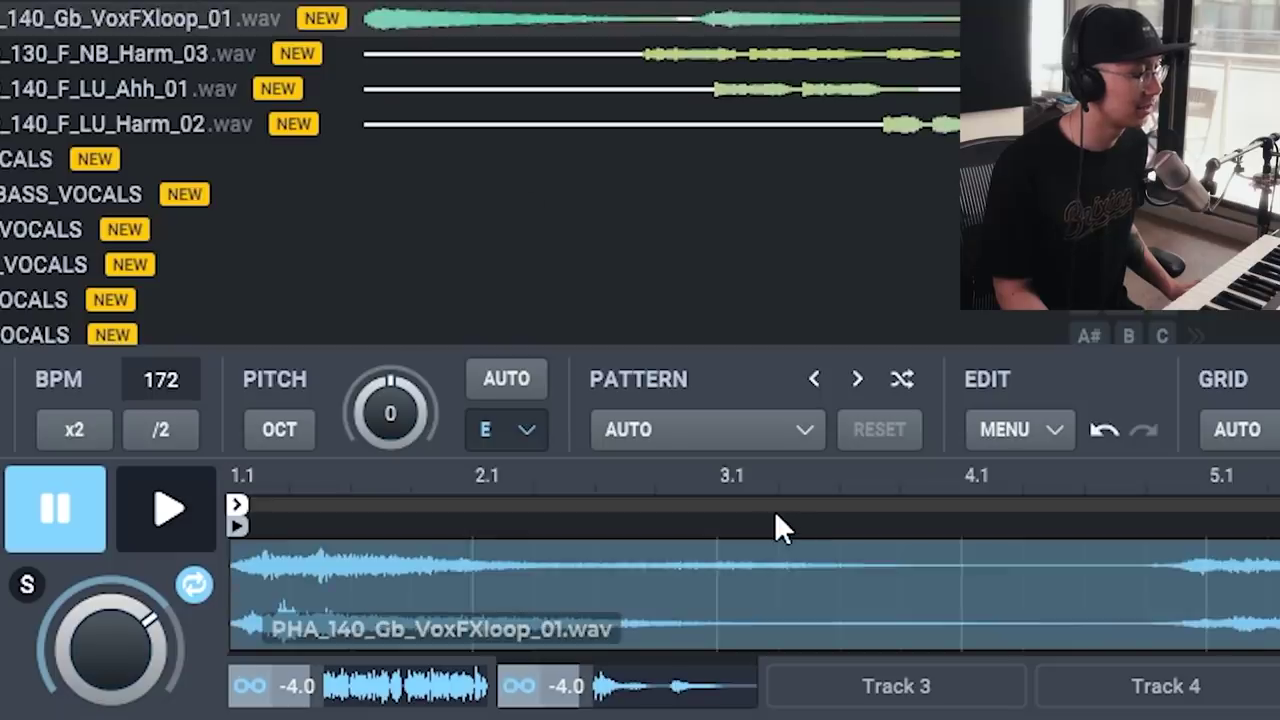
click(527, 380)
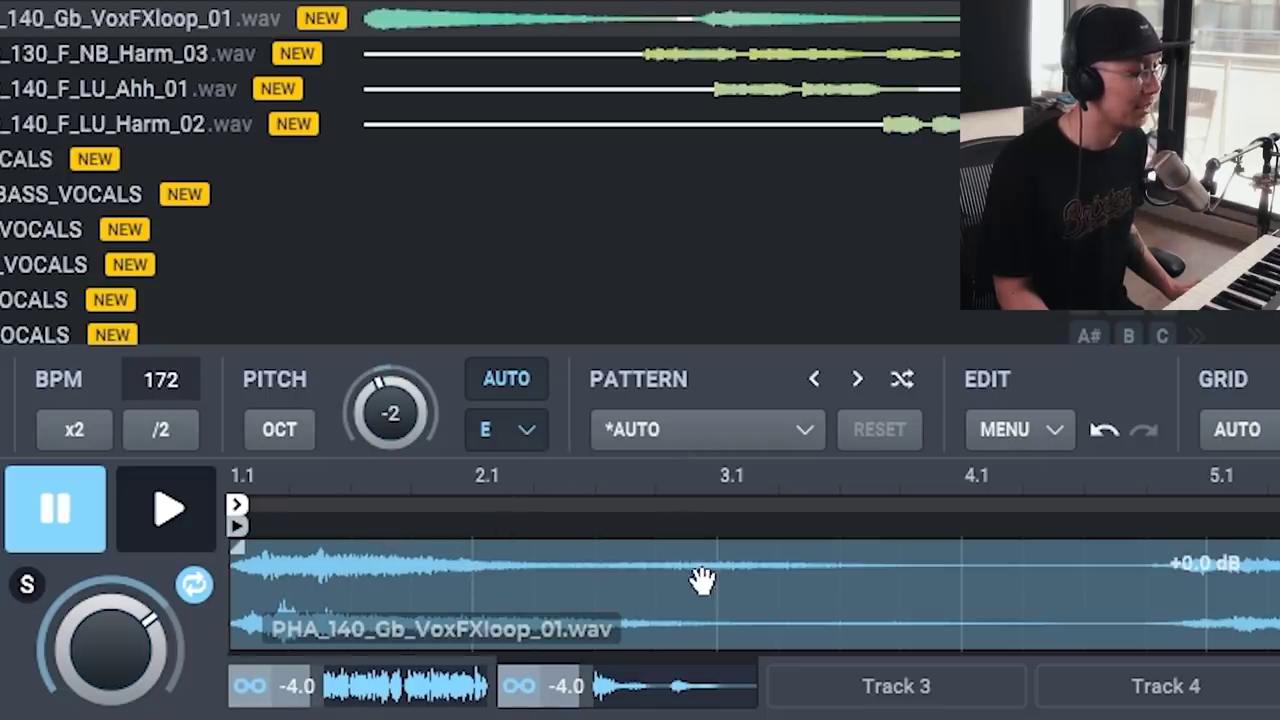
key(space)
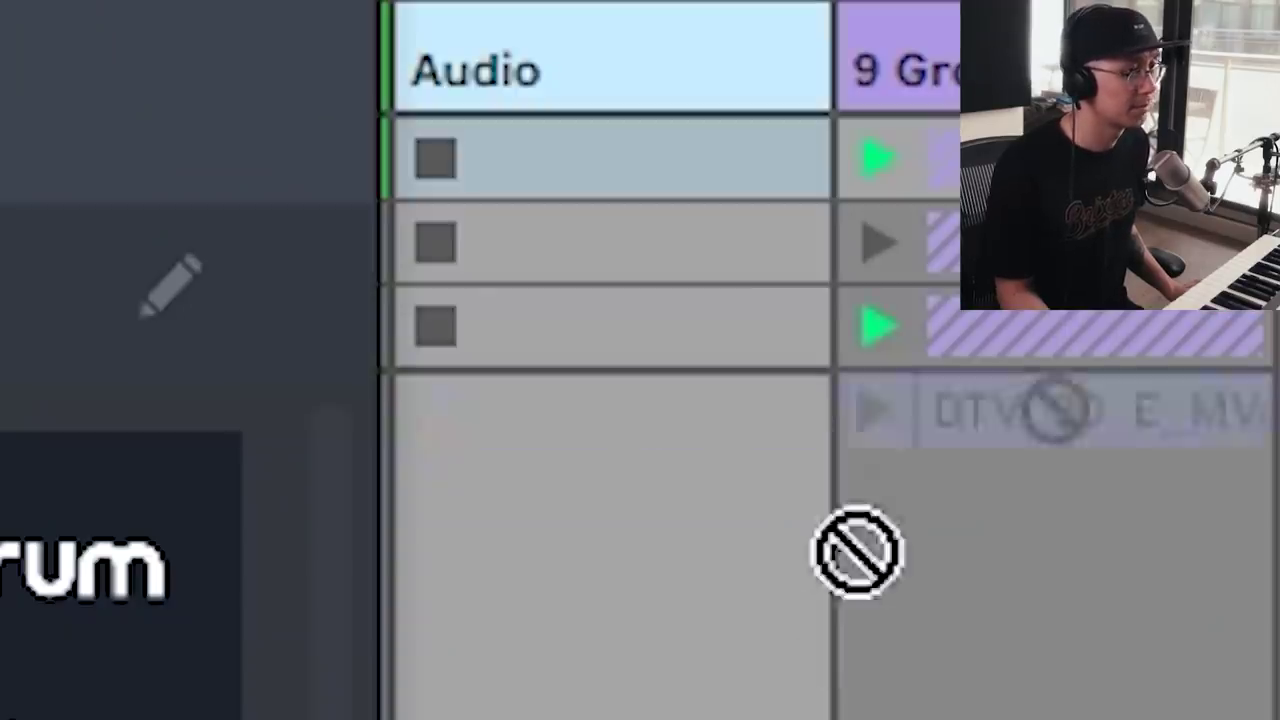
Place the DTV_90_E_MVocal_Verse_Lead loop in the first clip slot of the Audio track in Ableton Live and launch it.
drag(857, 549, 663, 194)
click(432, 159)
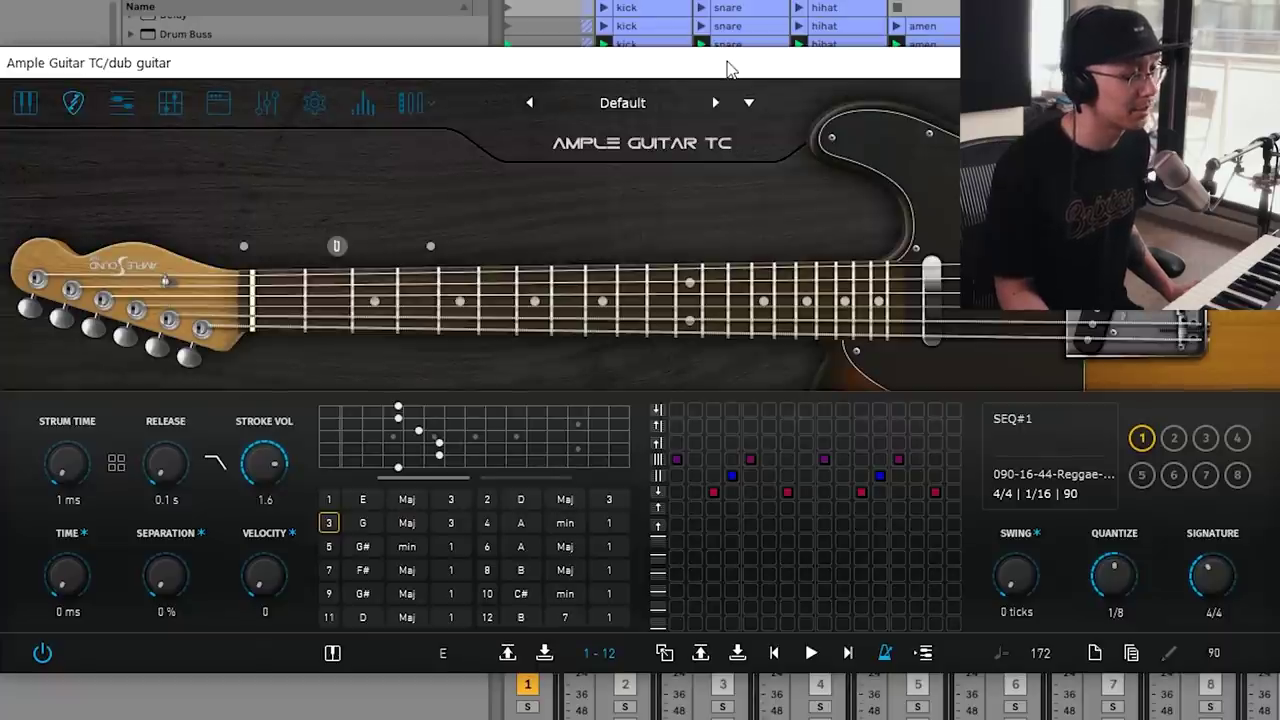
Move the Ample Guitar TC window down to uncover the session clips and listen to the dub guitar.
drag(728, 68, 726, 116)
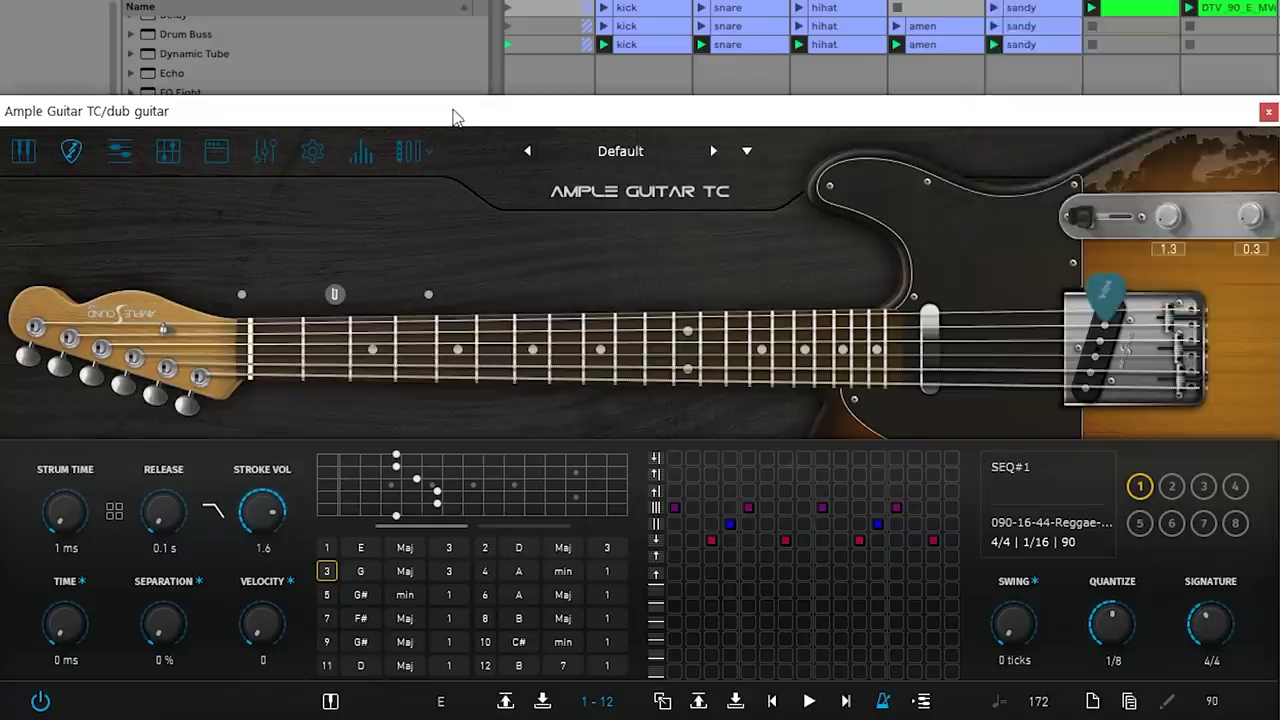
key(space)
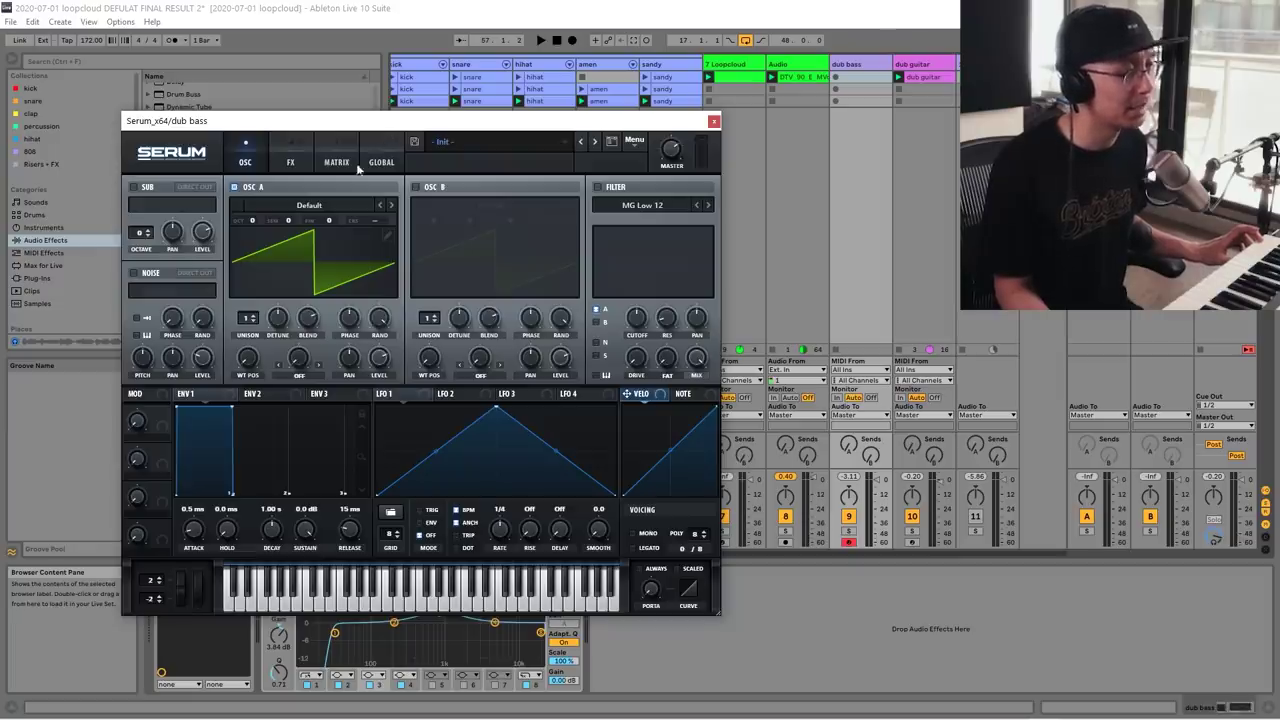
Set Serum's oscillator A to the analog wavetable BSOD_Square and enable the filter with the MG Low 18 type.
click(301, 206)
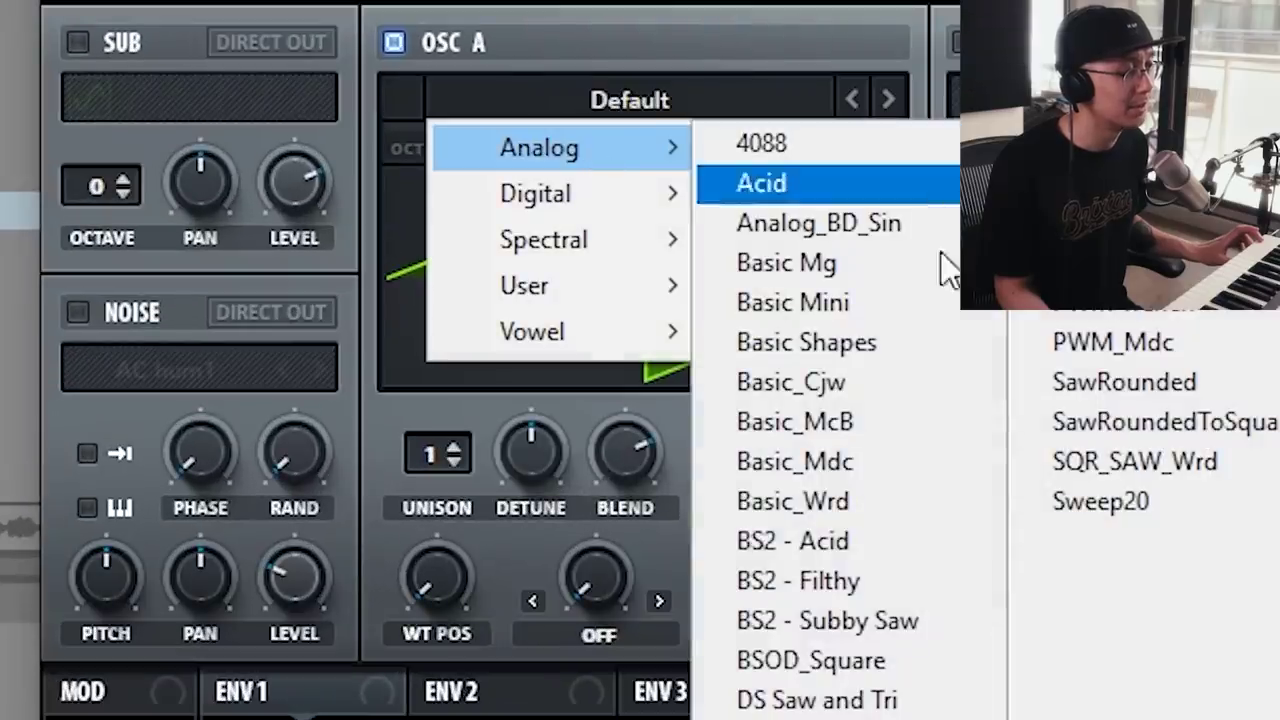
click(900, 660)
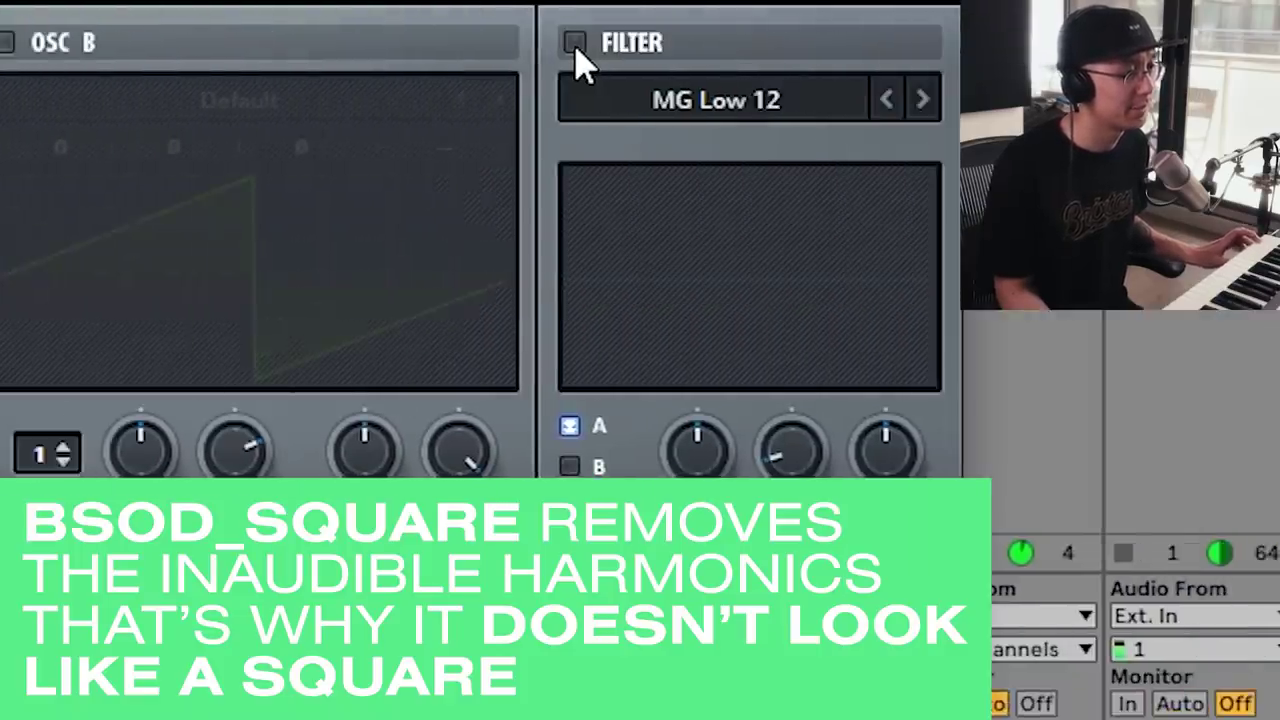
click(575, 42)
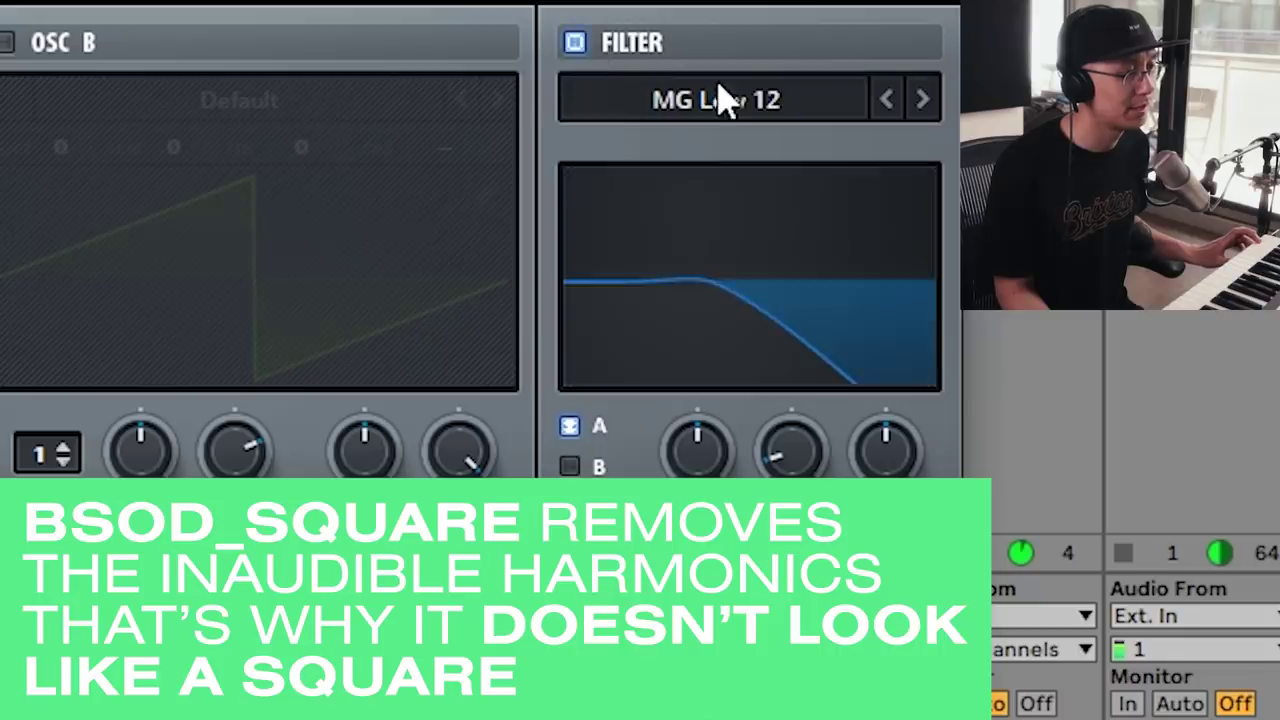
click(718, 100)
mouse_move(772, 150)
click(905, 237)
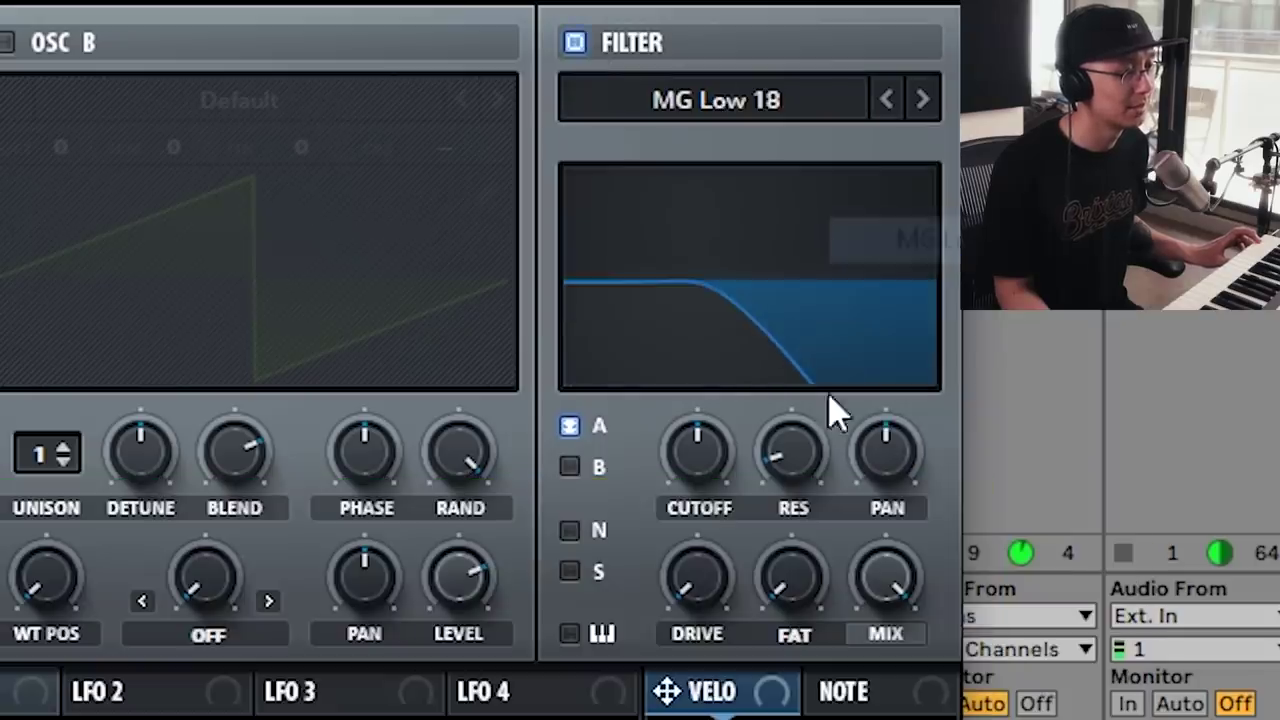
Lower the filter cutoff while raising its drive, and lengthen the release of envelope 1.
drag(708, 457, 723, 486)
drag(709, 586, 691, 363)
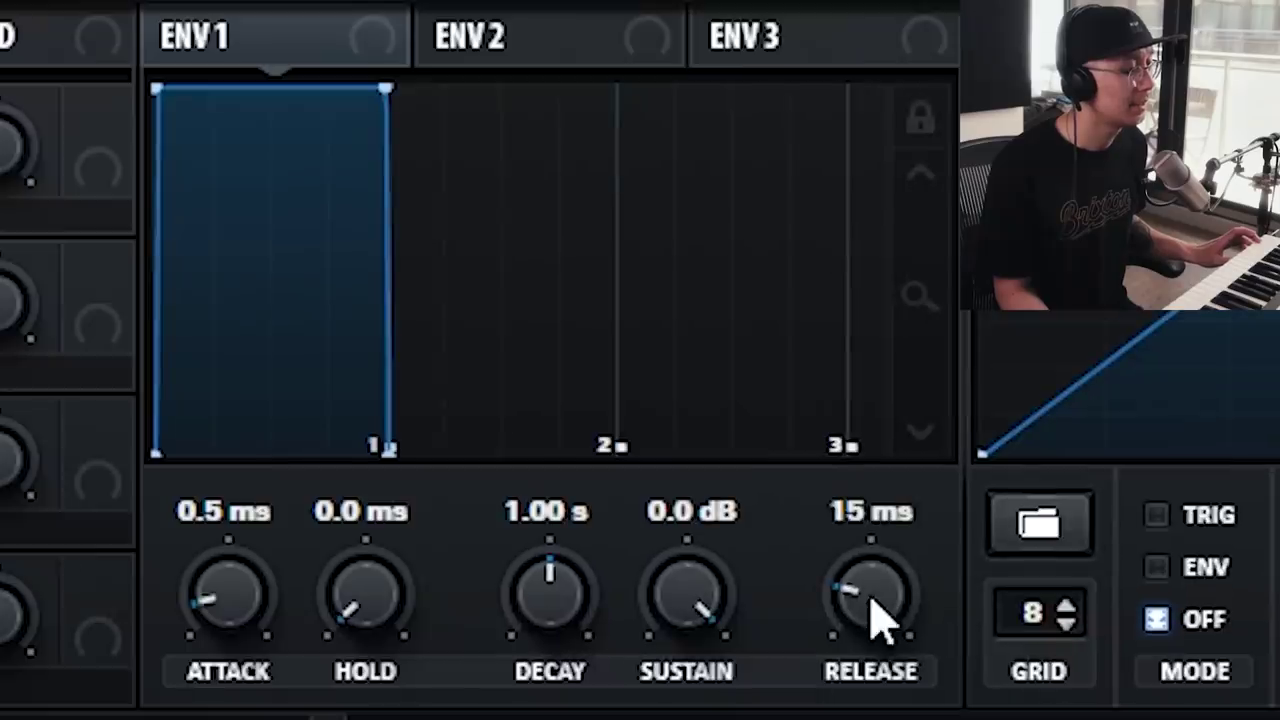
drag(871, 600, 862, 521)
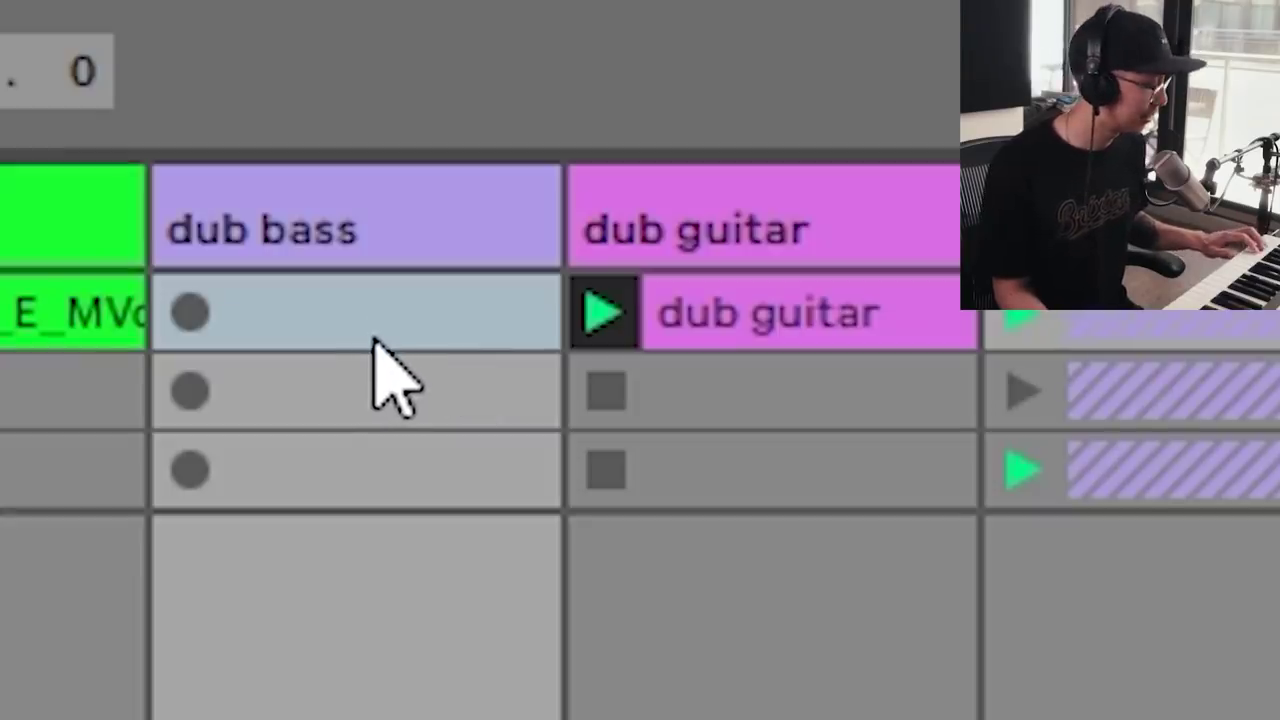
Record a three-bar bass line alternating between E0 and D0 in the first slot of the dub bass track.
click(190, 313)
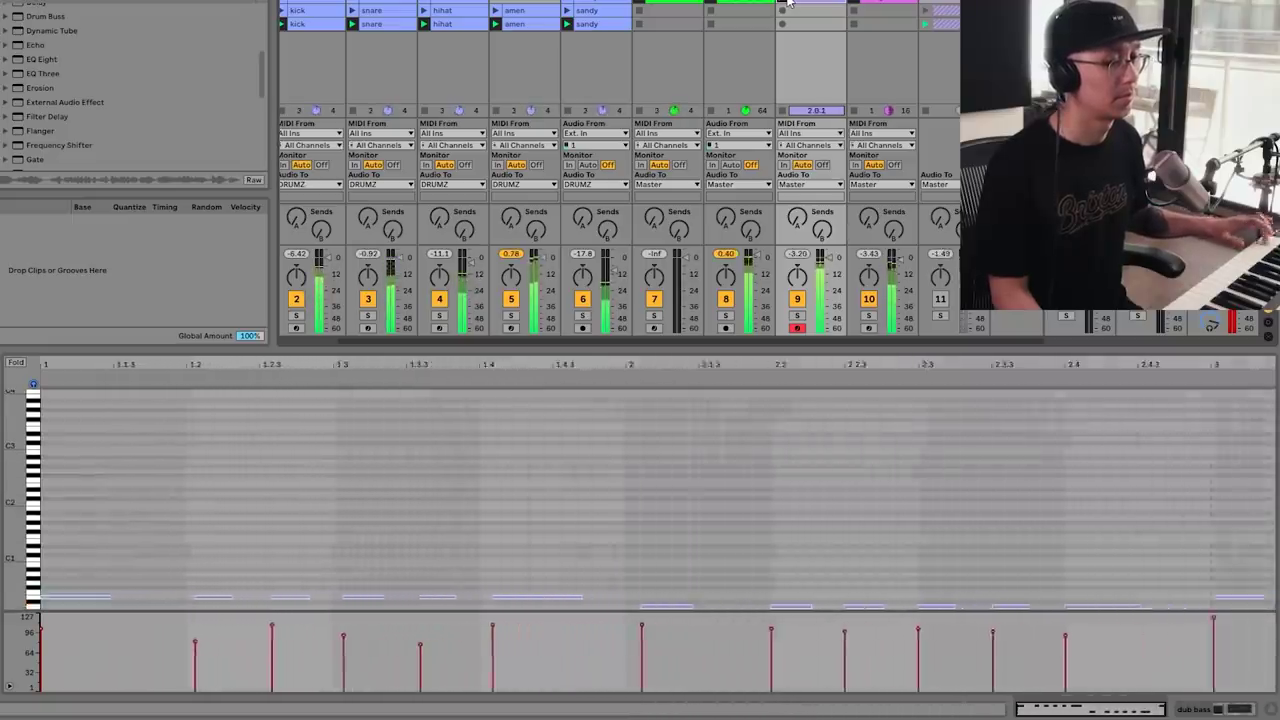
click(785, 2)
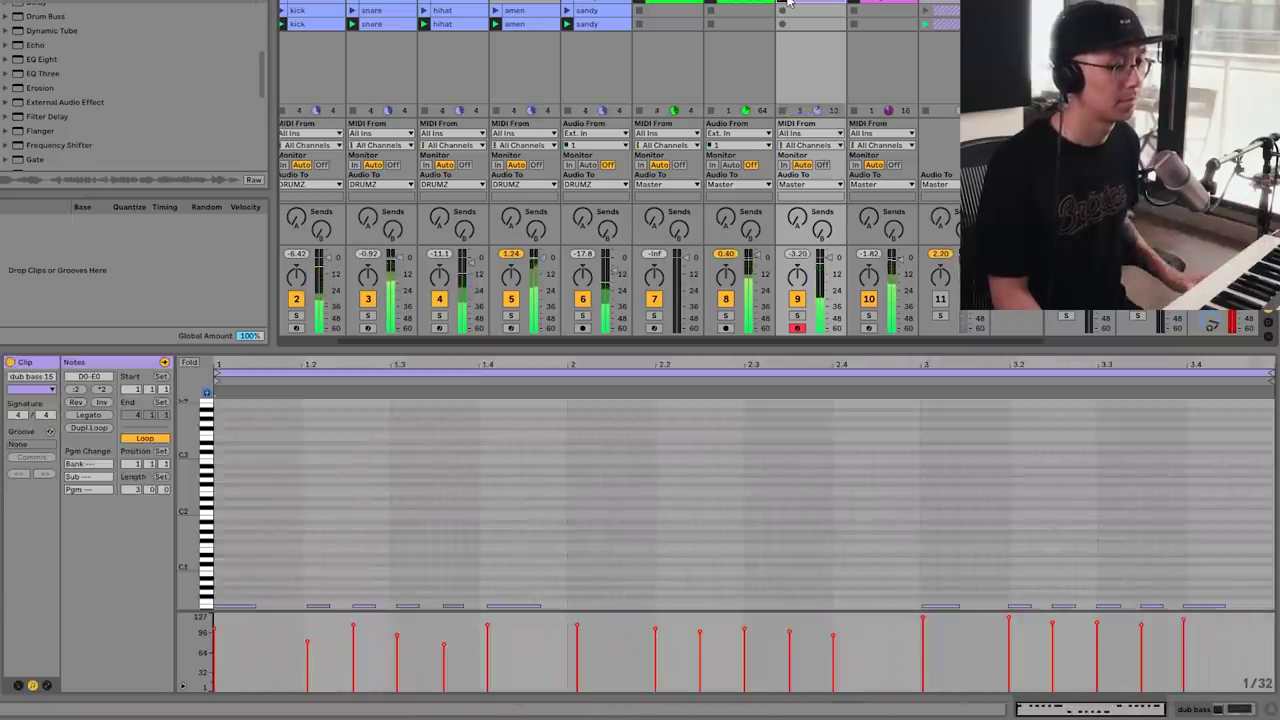
Quantize the recorded bass notes to the current grid, adjusting the note starts by 100 %.
scroll(614, 506, down, 3)
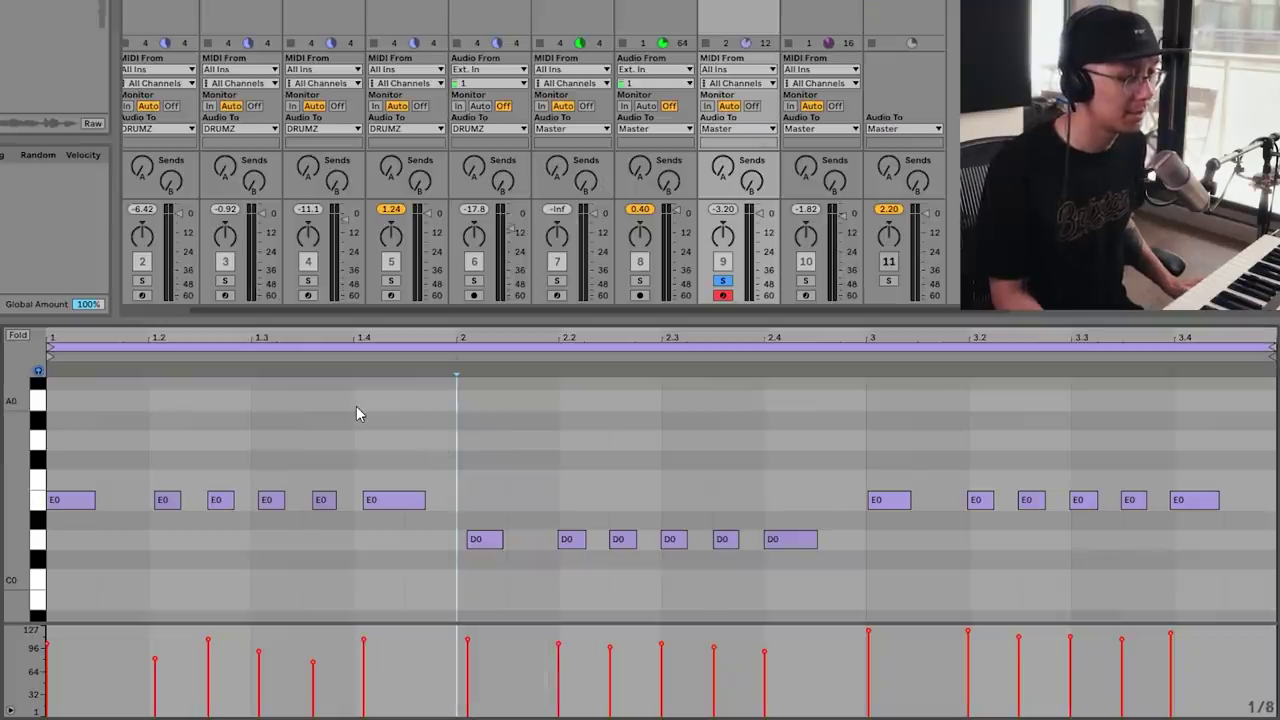
right_click(356, 413)
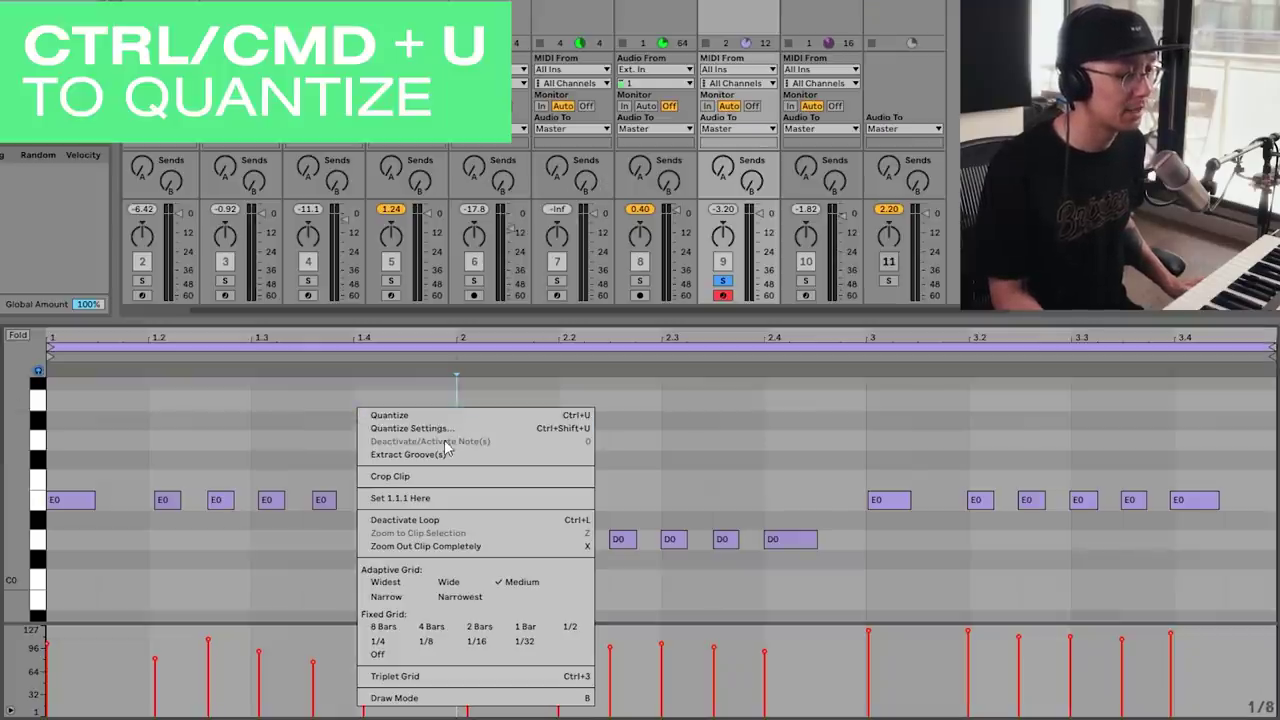
click(411, 428)
drag(428, 217, 461, 313)
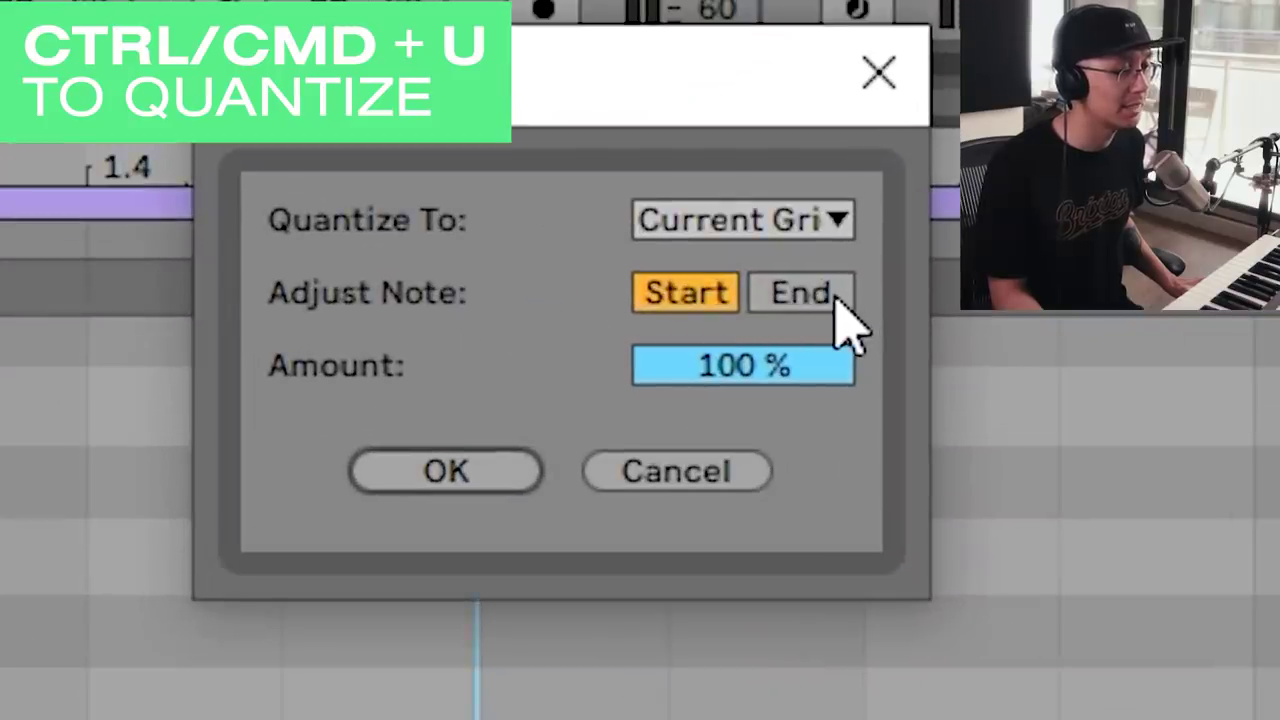
click(426, 490)
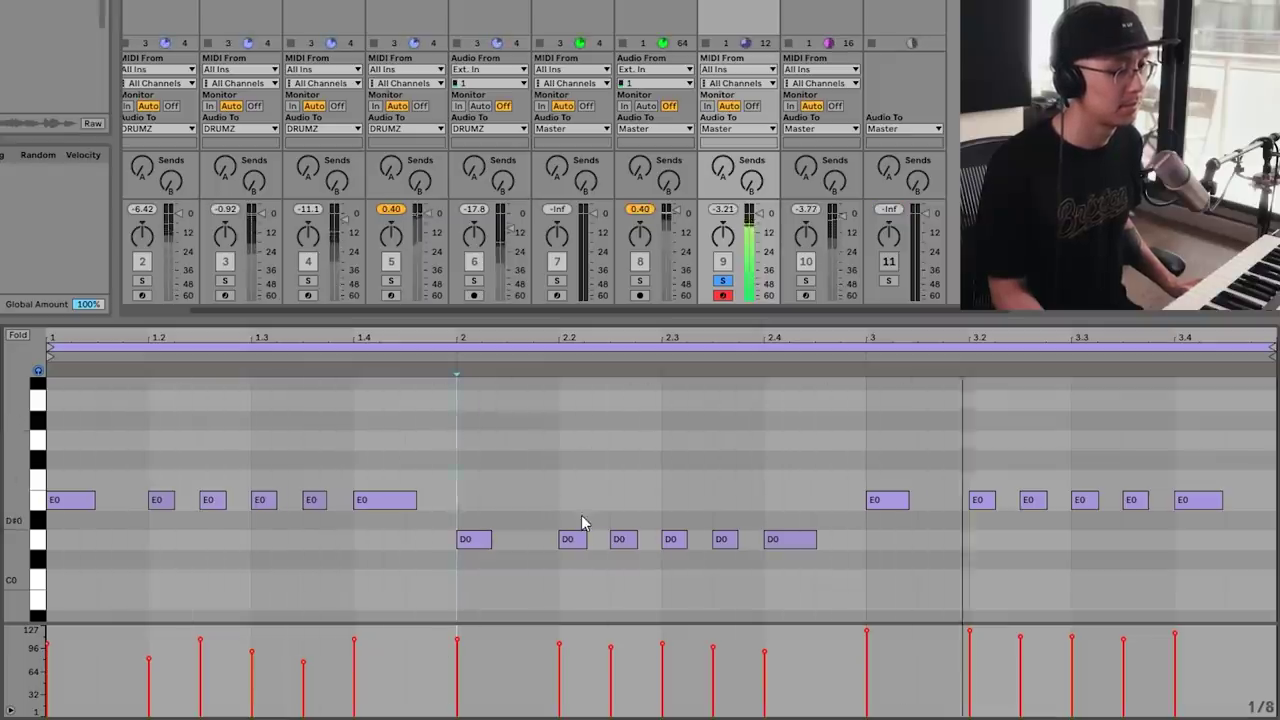
Lengthen the first D0 note of bar 2 in the dub bass clip to an eighth note and toggle playback.
click(488, 541)
drag(491, 545, 508, 546)
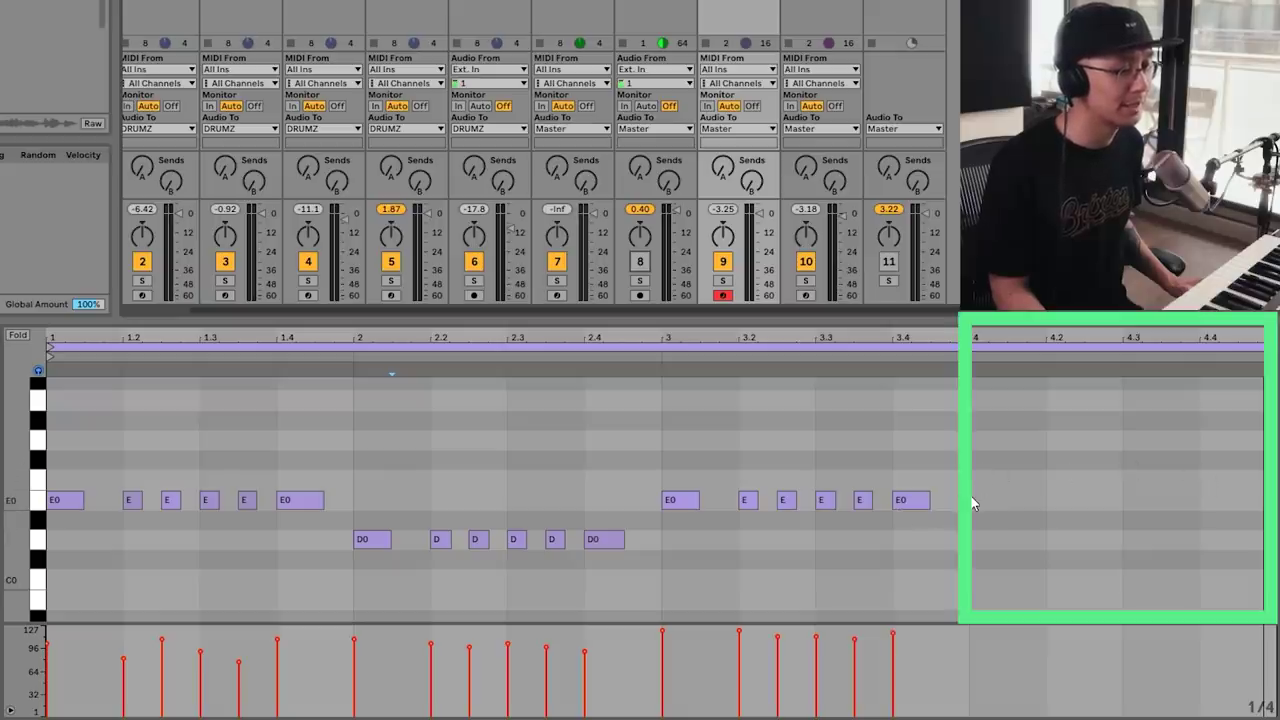
key(space)
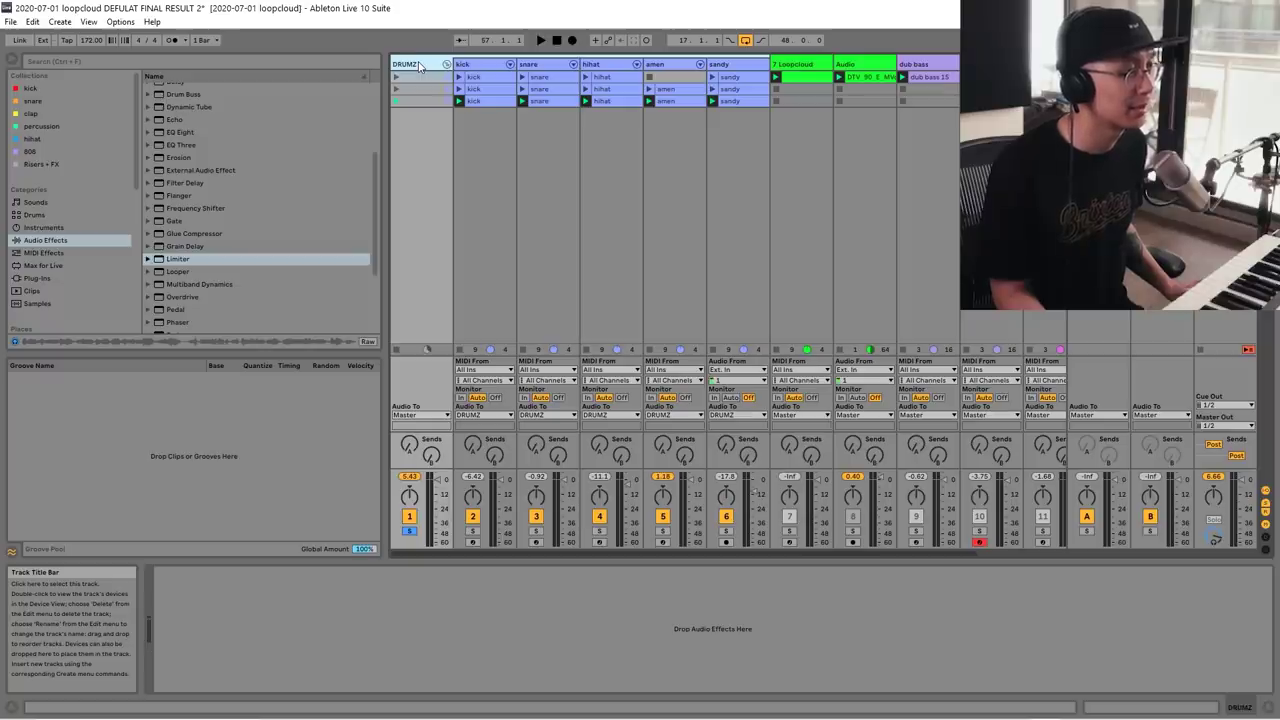
Find the BABY Audio I Heart NY compressor by searching for heart and load it on the DRUMZ group.
key(ctrl+f)
text(heart)
click(203, 112)
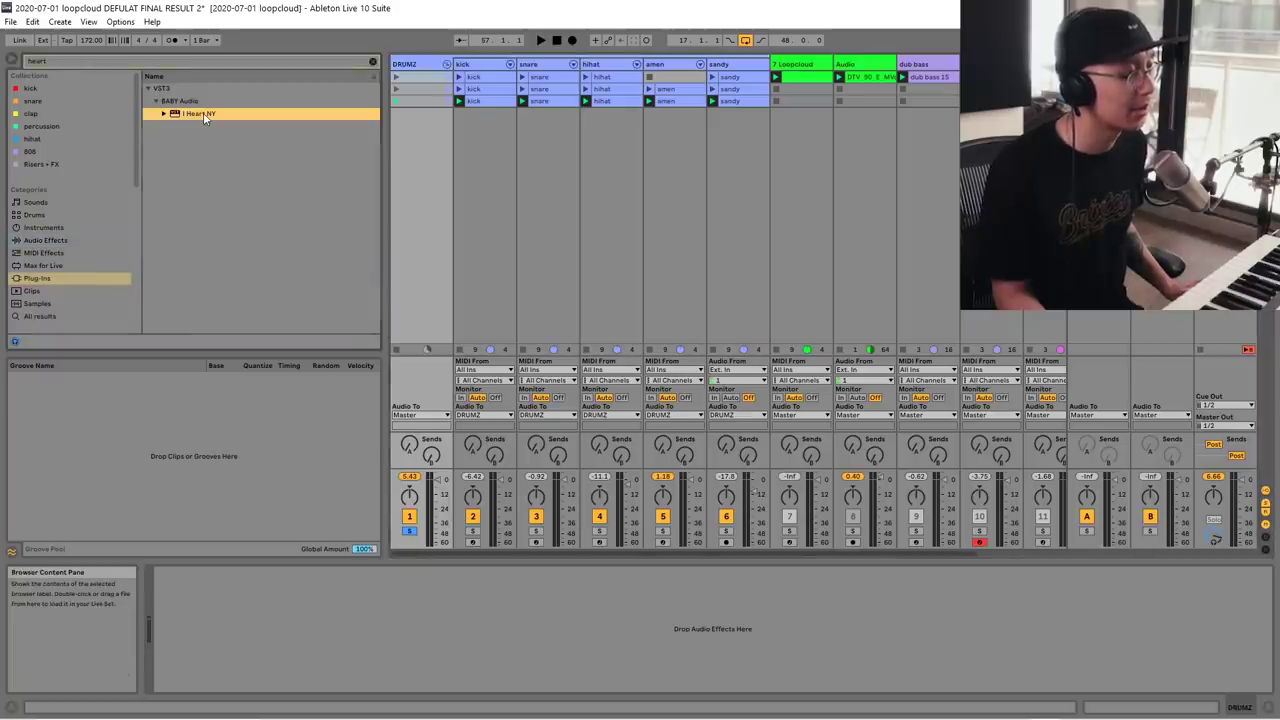
drag(261, 455, 323, 623)
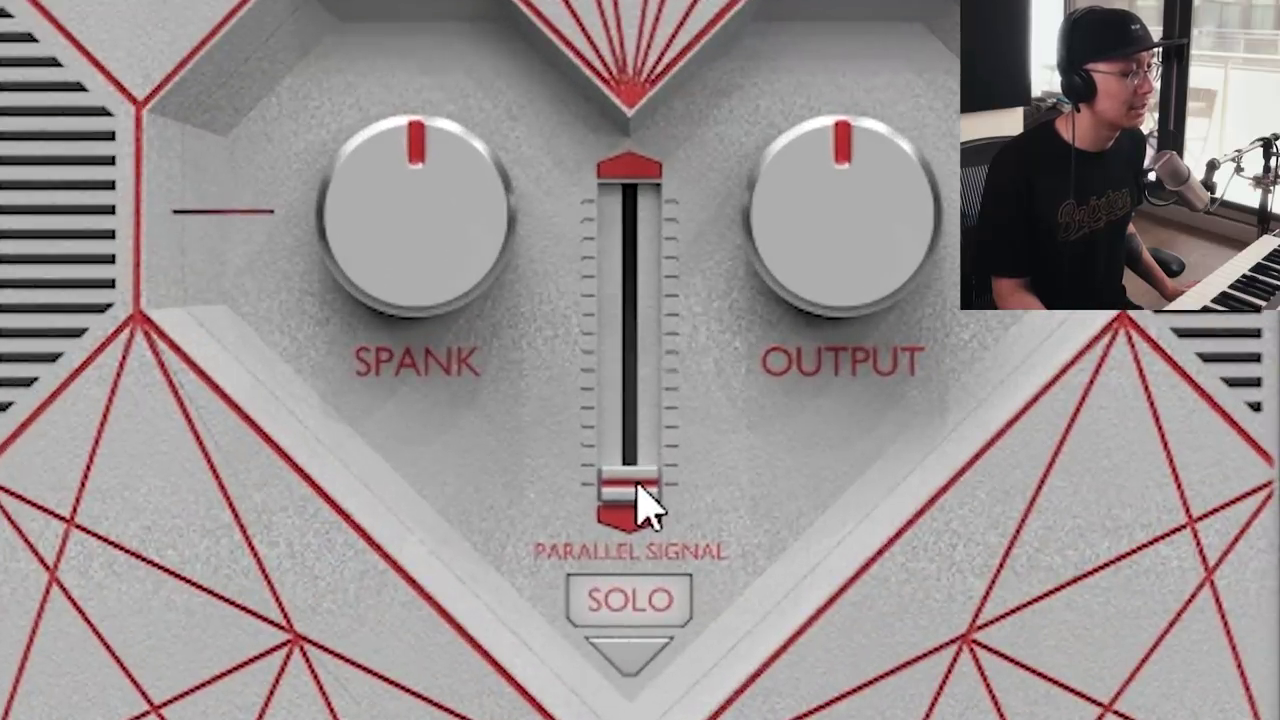
Raise I Heart NY's parallel signal and turn up Spank, and bring the parallel signal back down to blend the compression.
drag(638, 483, 634, 0)
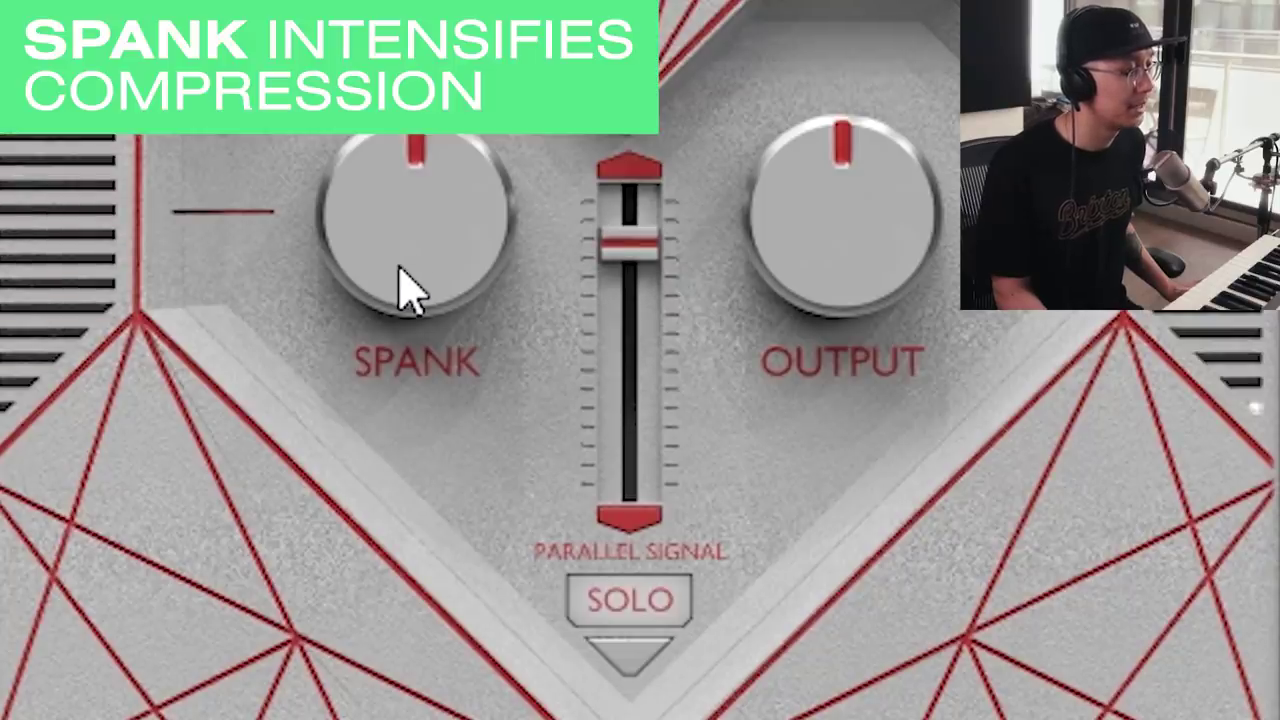
drag(400, 269, 402, 48)
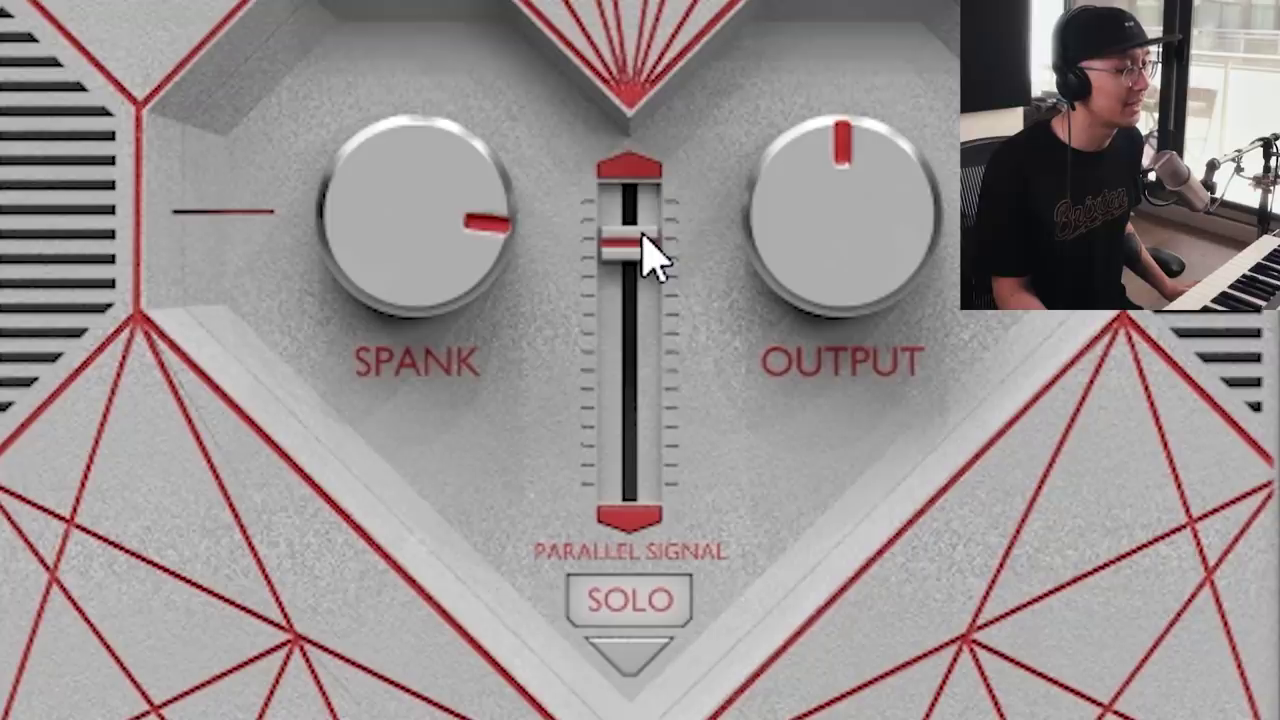
drag(646, 271, 646, 577)
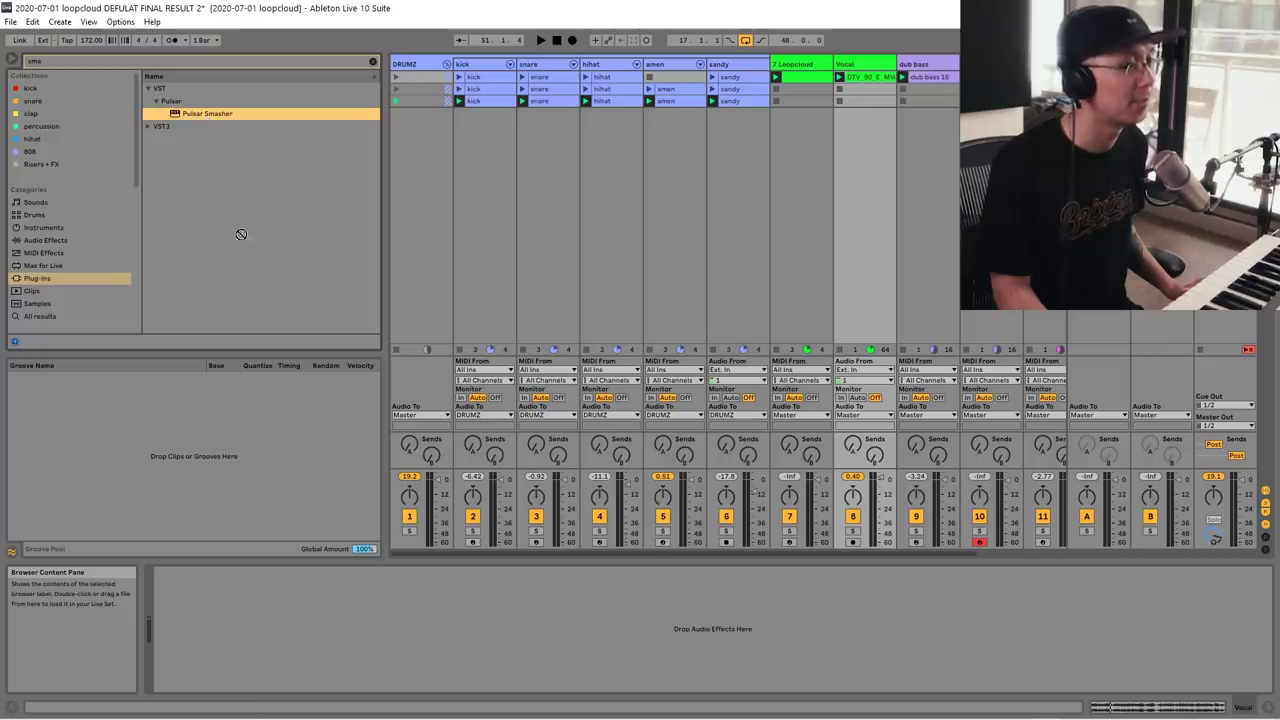
Load Pulsar Smasher on the Vocal track and lower its mix from fully wet to blend in the dry vocal.
drag(241, 234, 350, 625)
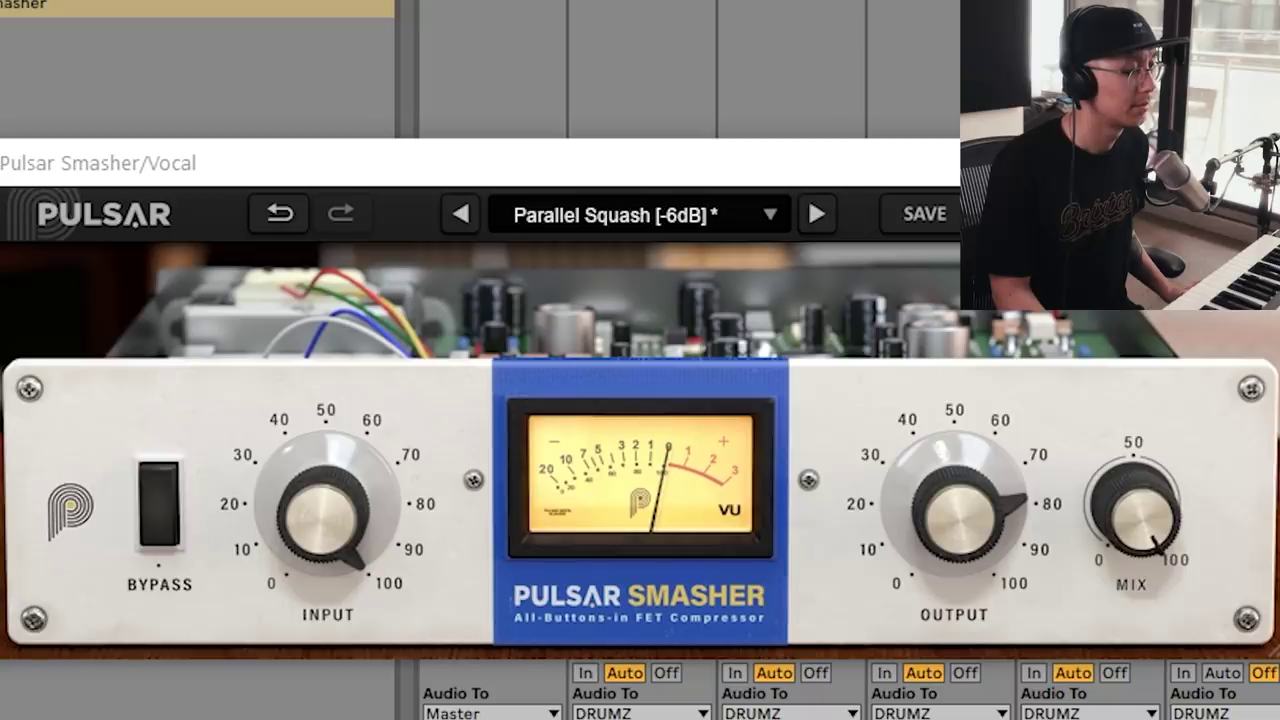
mouse_move(558, 414)
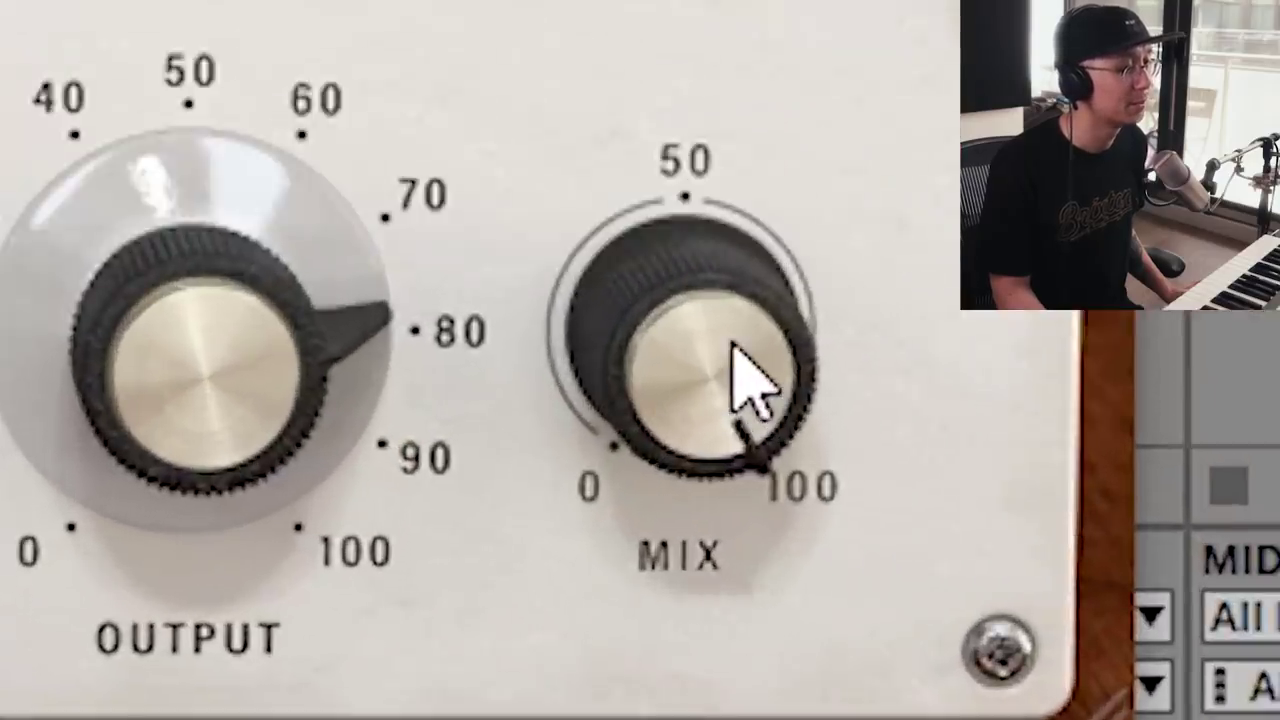
drag(1151, 508, 1150, 531)
drag(740, 425, 727, 692)
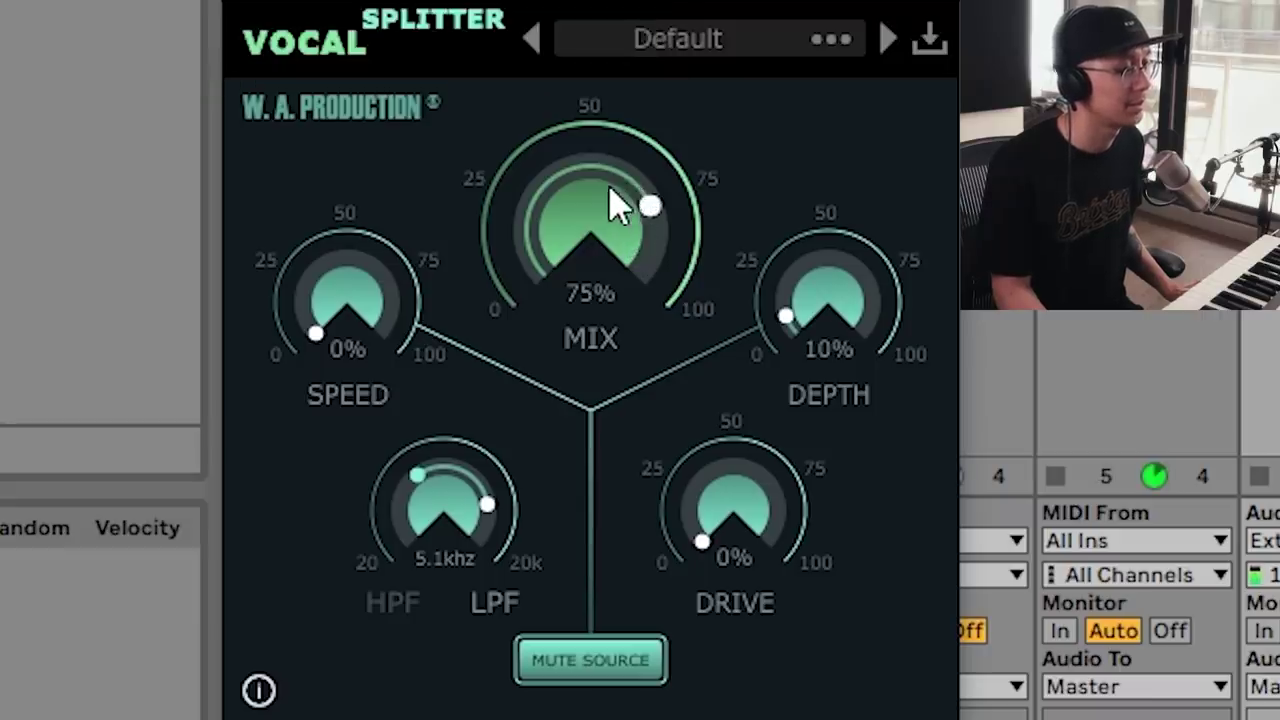
Adjust the mix amount in Vocal Splitter and play the vocal together with the other tracks.
drag(617, 205, 471, 286)
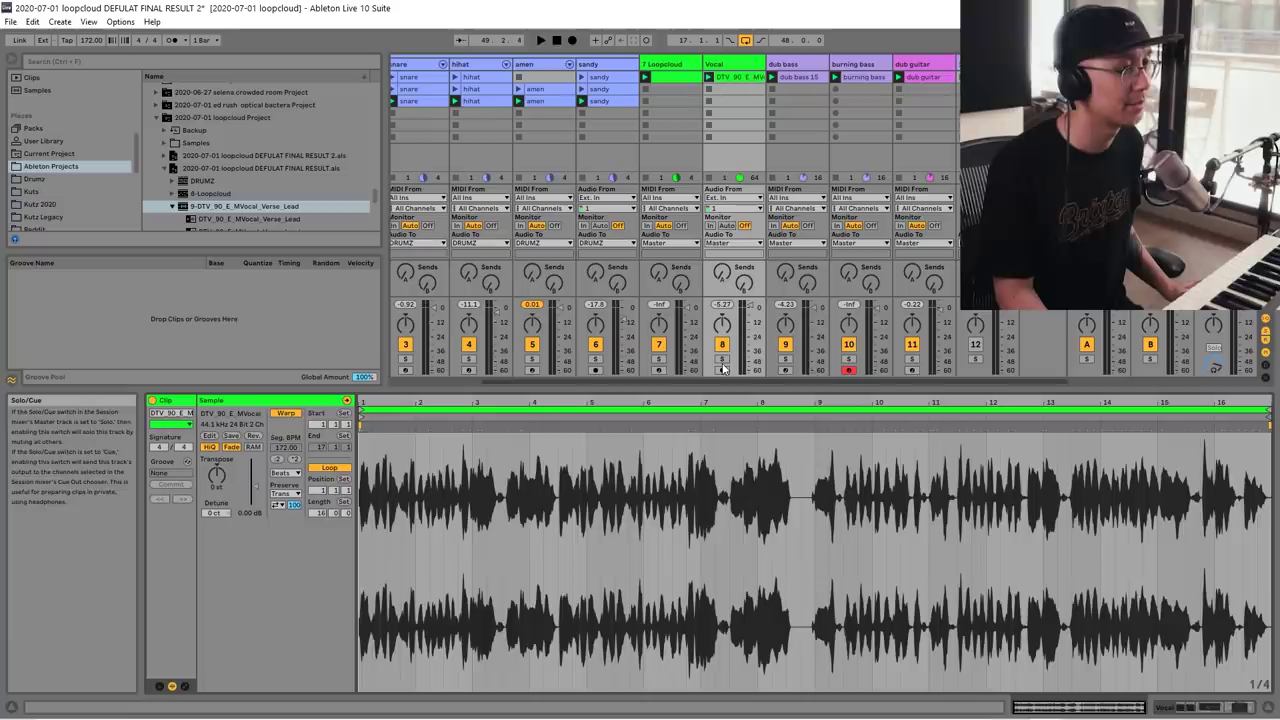
key(space)
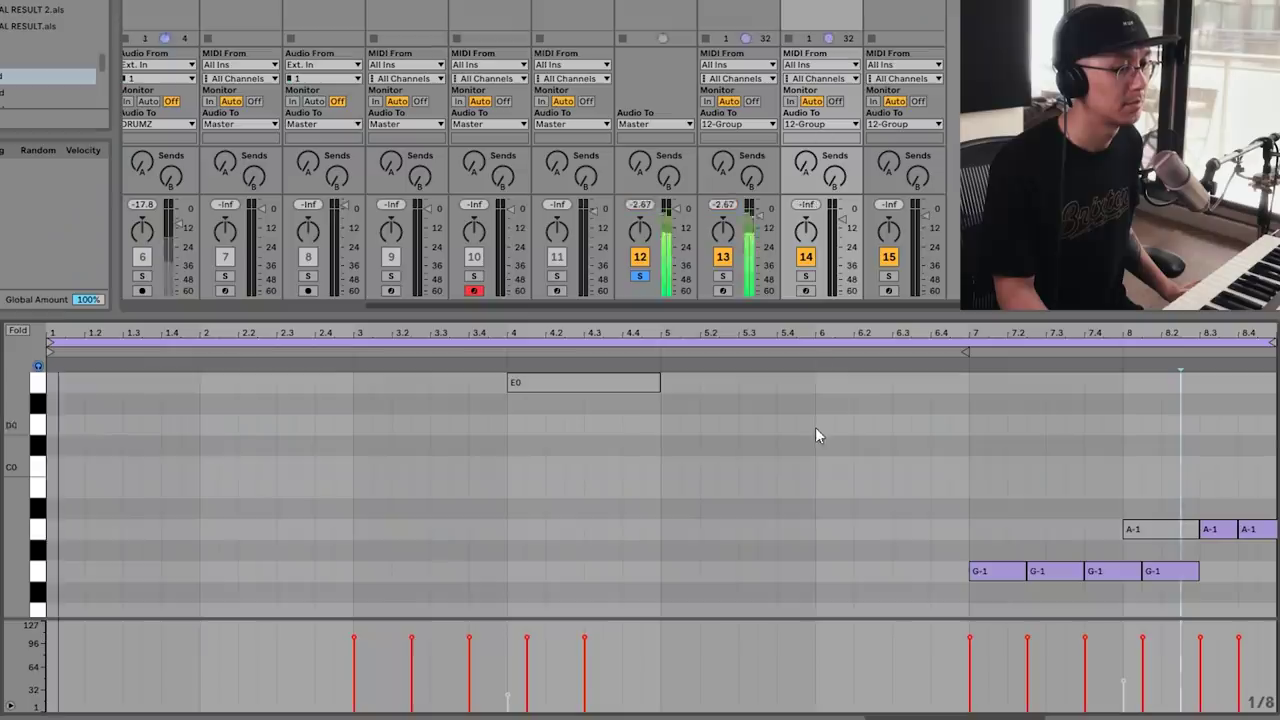
Compare the MIDI notes of the bass clips on tracks 13 and 14 during playback to check how they alternate.
scroll(728, 500, down, 3)
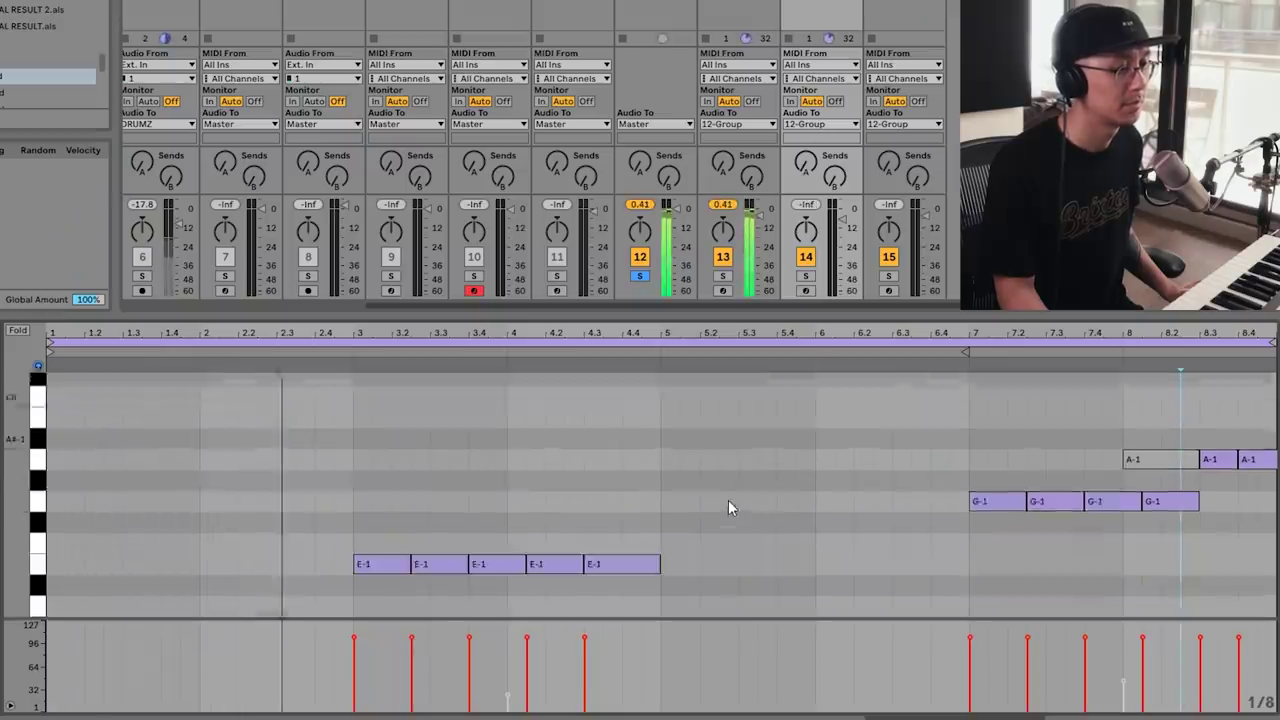
scroll(728, 500, up, 1)
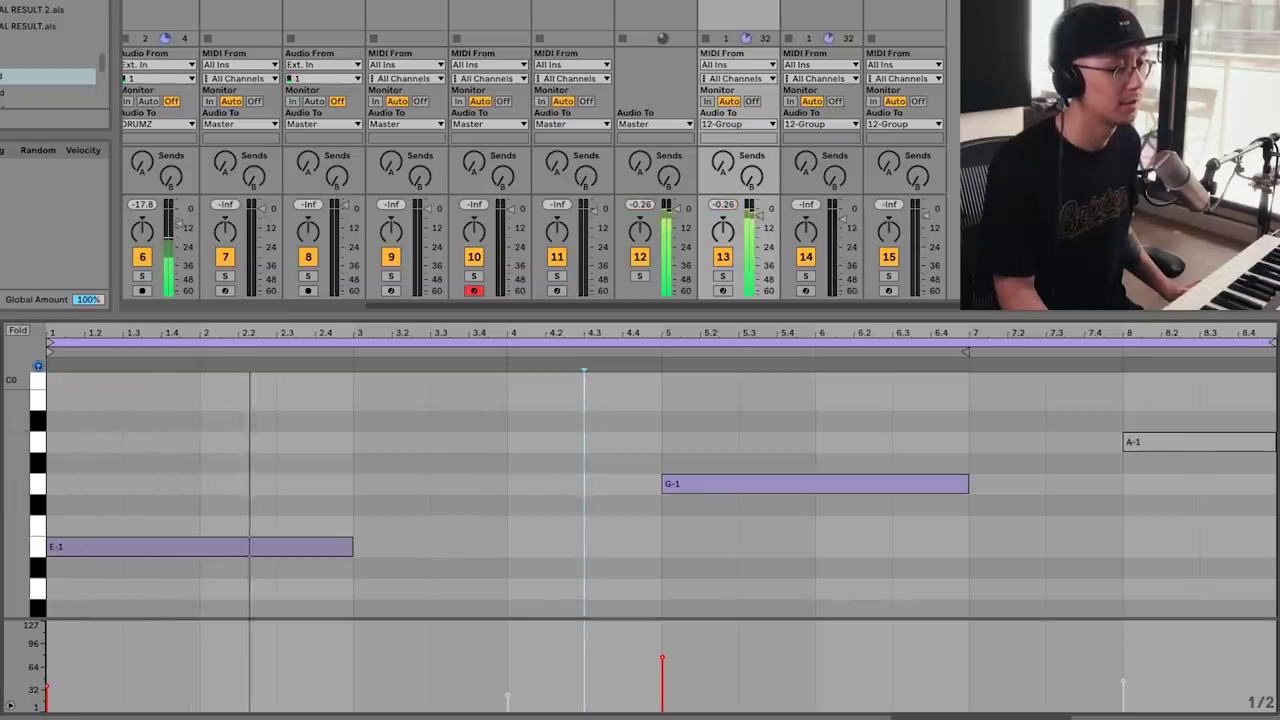
key(Right)
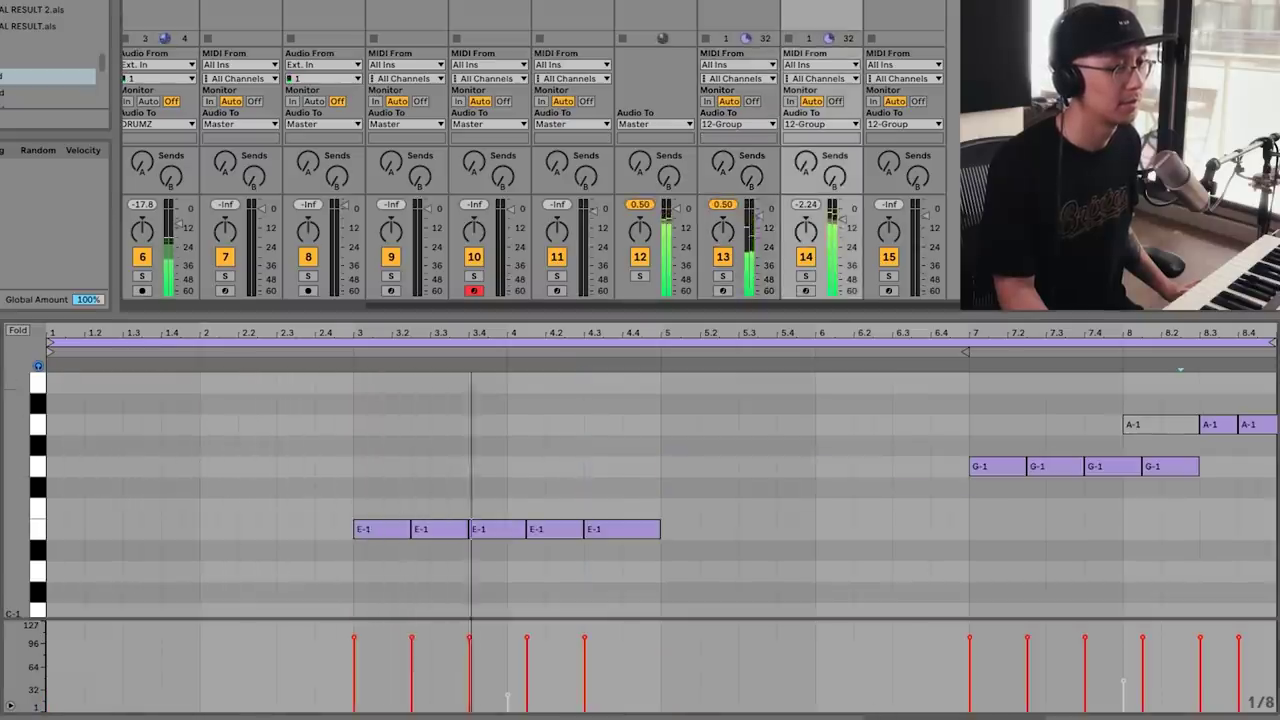
key(Left)
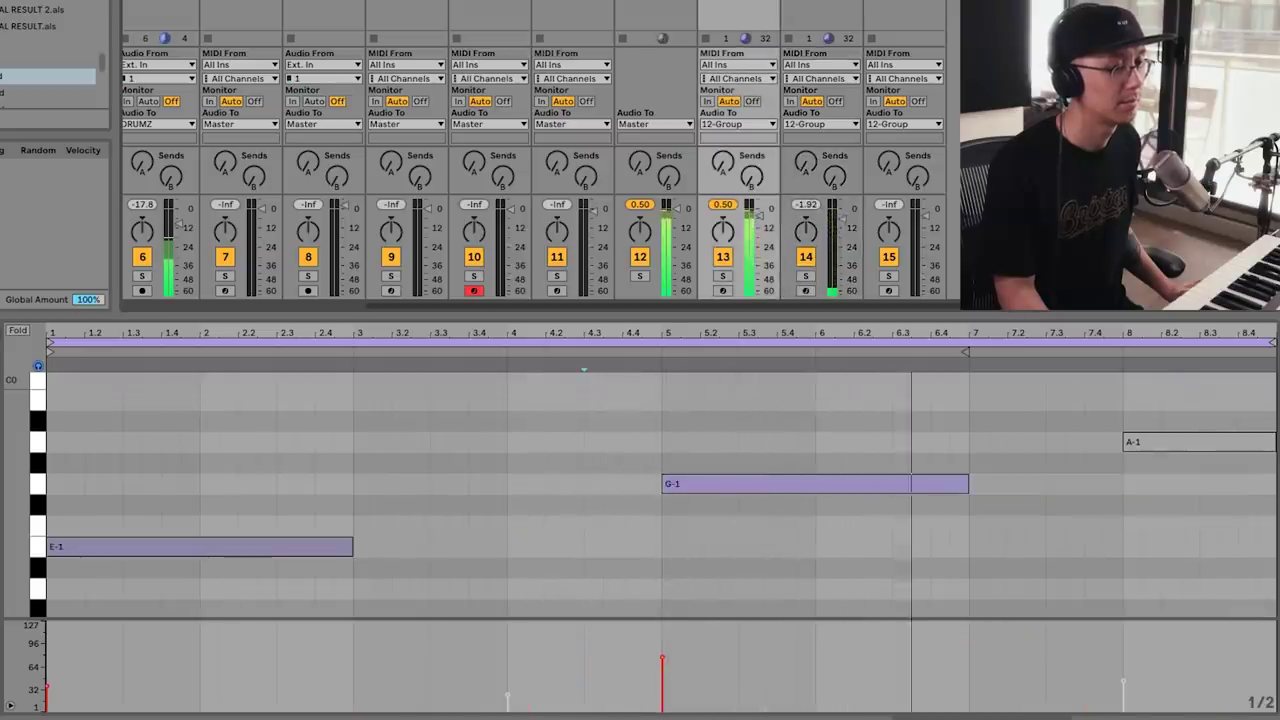
key(Right)
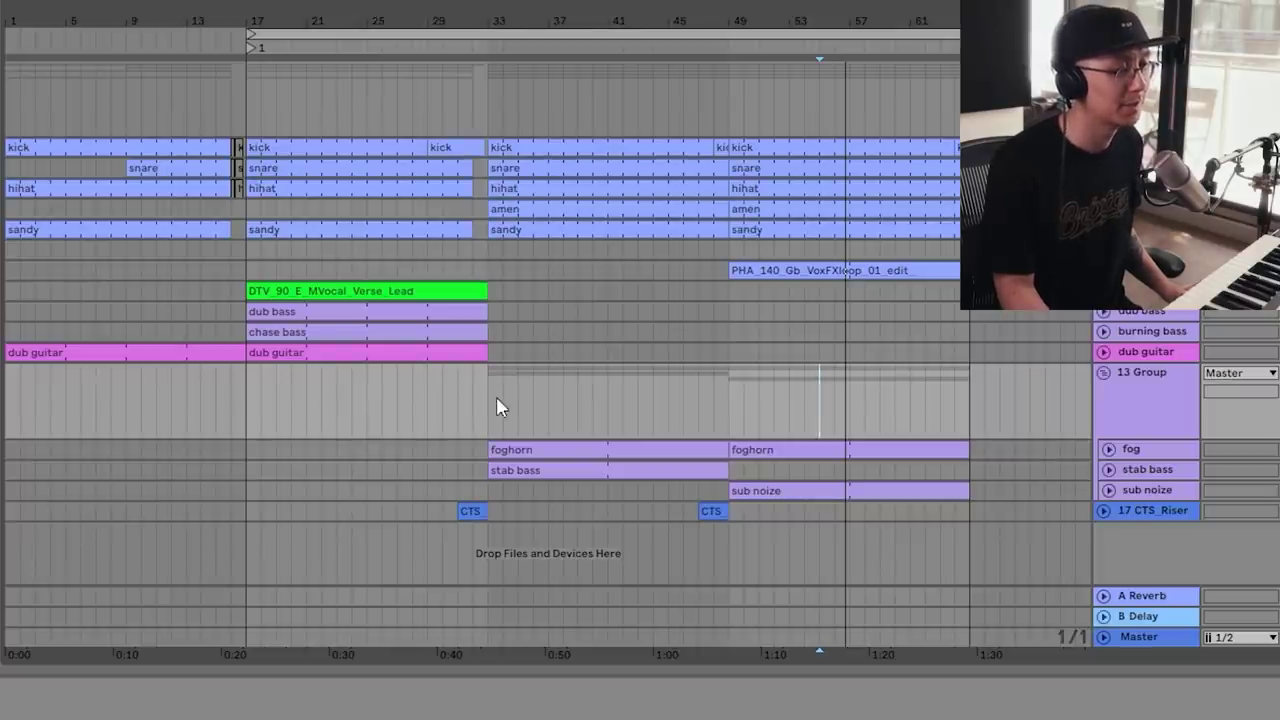
Highlight the arrangement's bars 17 to 33 and bars 33 to 49 across the tracks to review the two sections.
drag(488, 405, 246, 52)
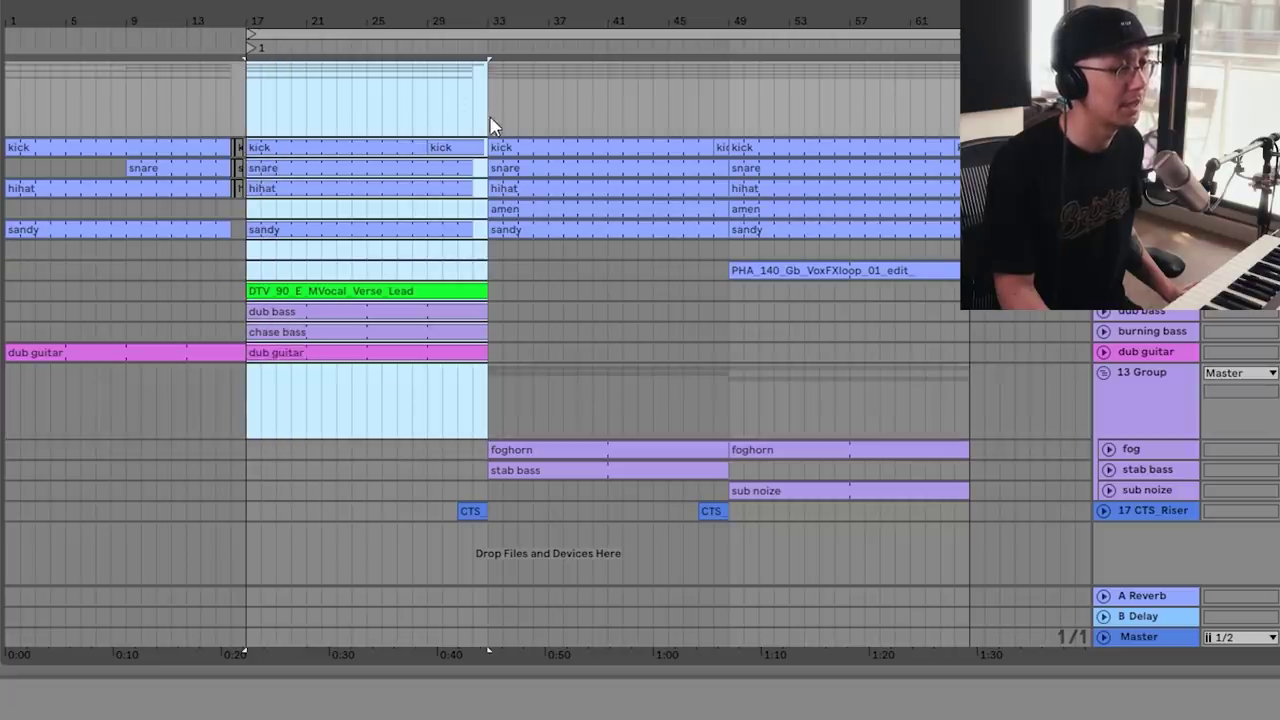
drag(489, 120, 729, 516)
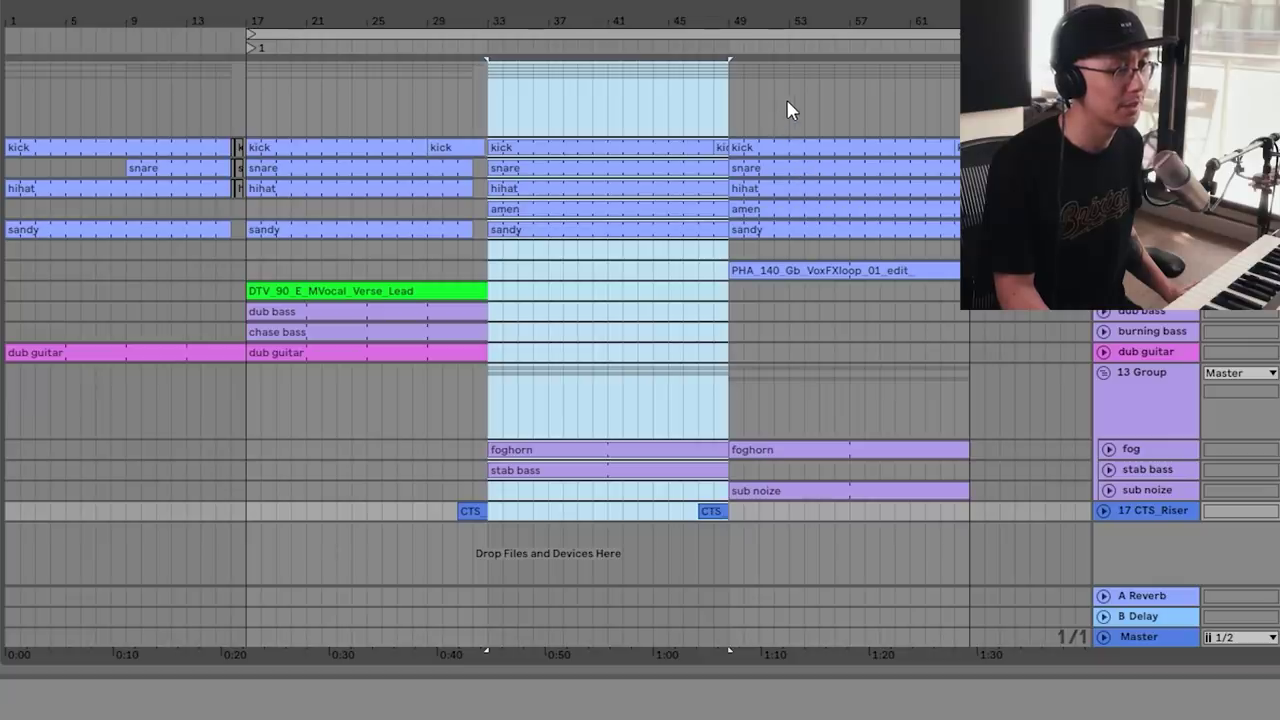
click(808, 316)
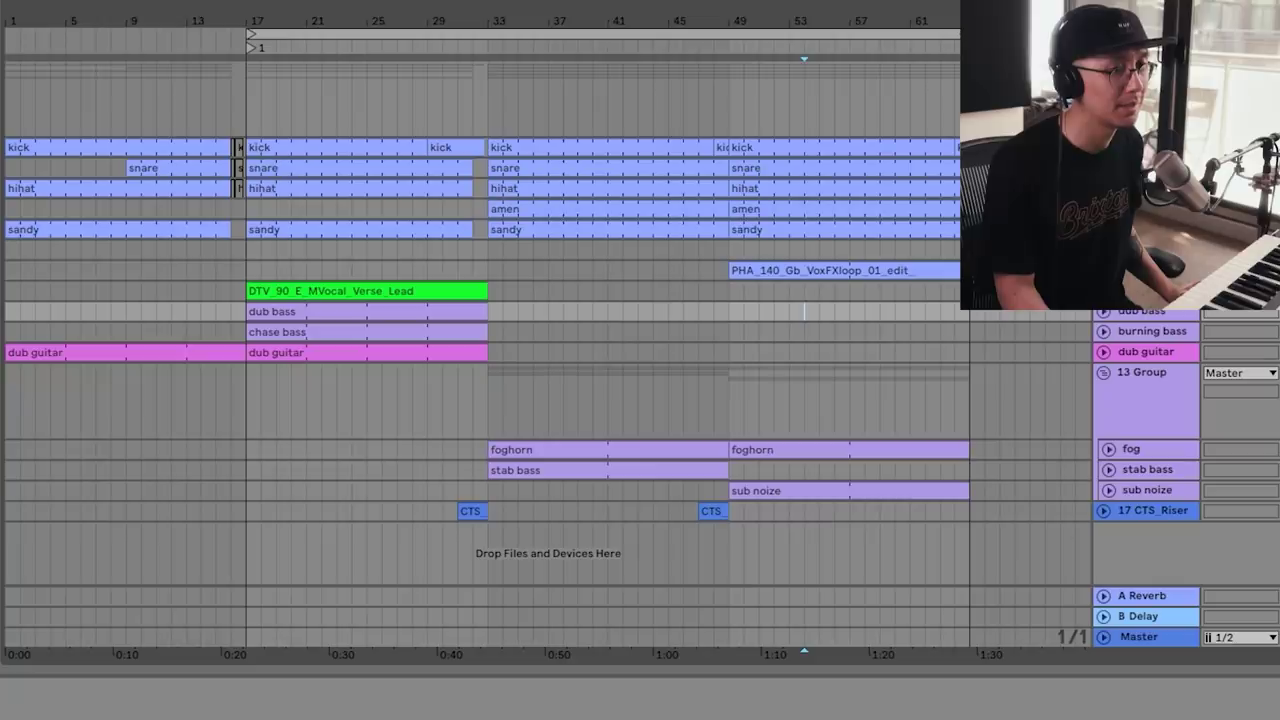
Play the arrangement and look over the vocal, bass, guitar and foghorn tracks.
key(space)
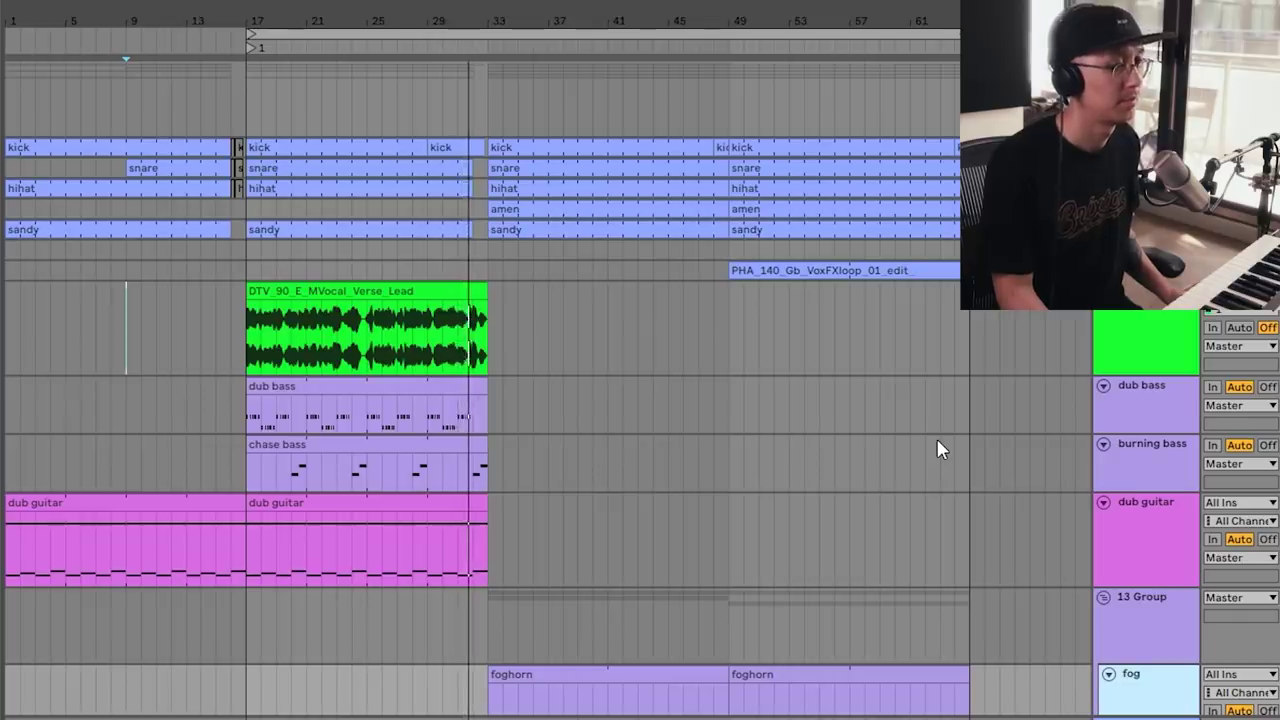
scroll(938, 447, down, 5)
scroll(936, 440, down, 1)
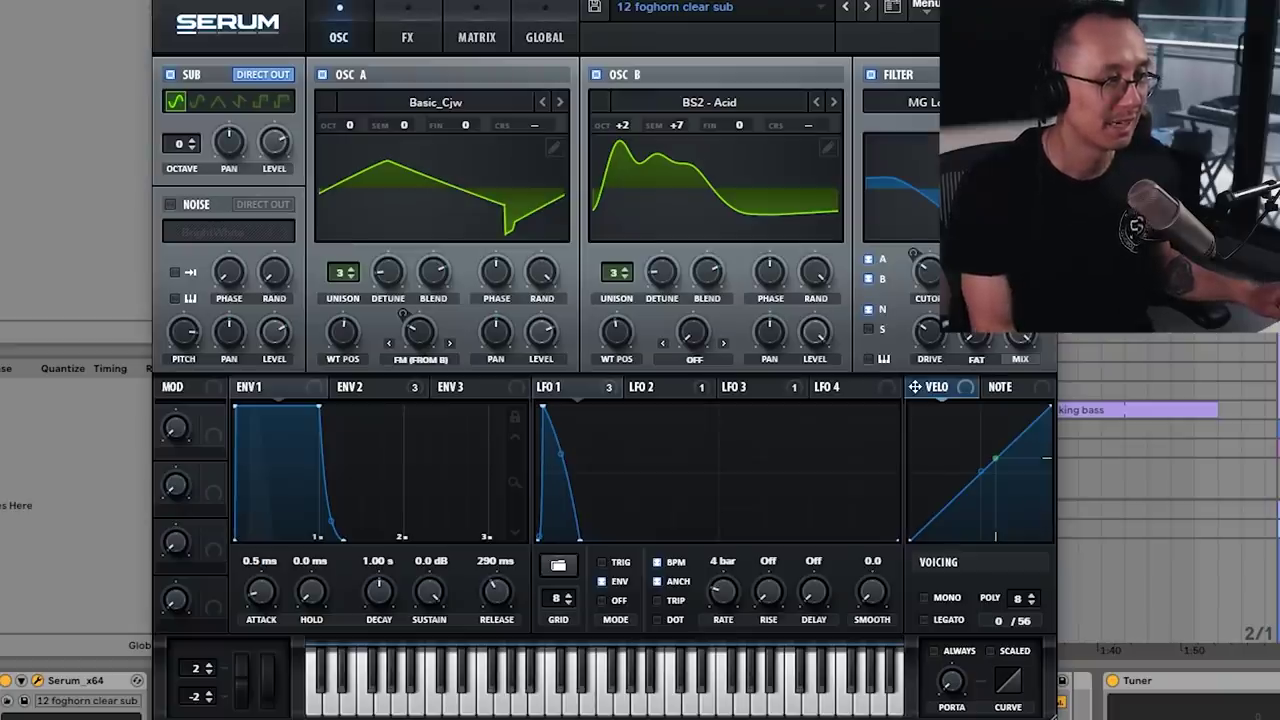
drag(604, 0, 483, 1)
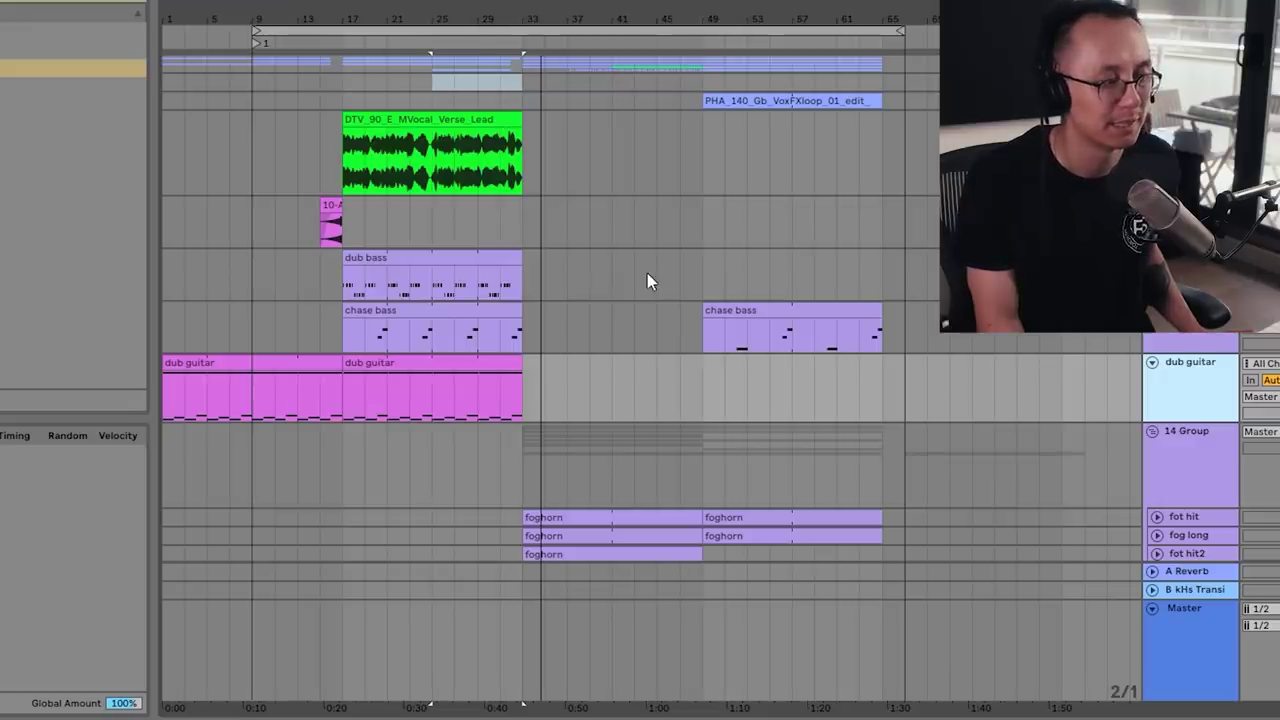
Place the start position at bar 9 and follow playback down to the foghorn and knocking bass clips.
click(254, 461)
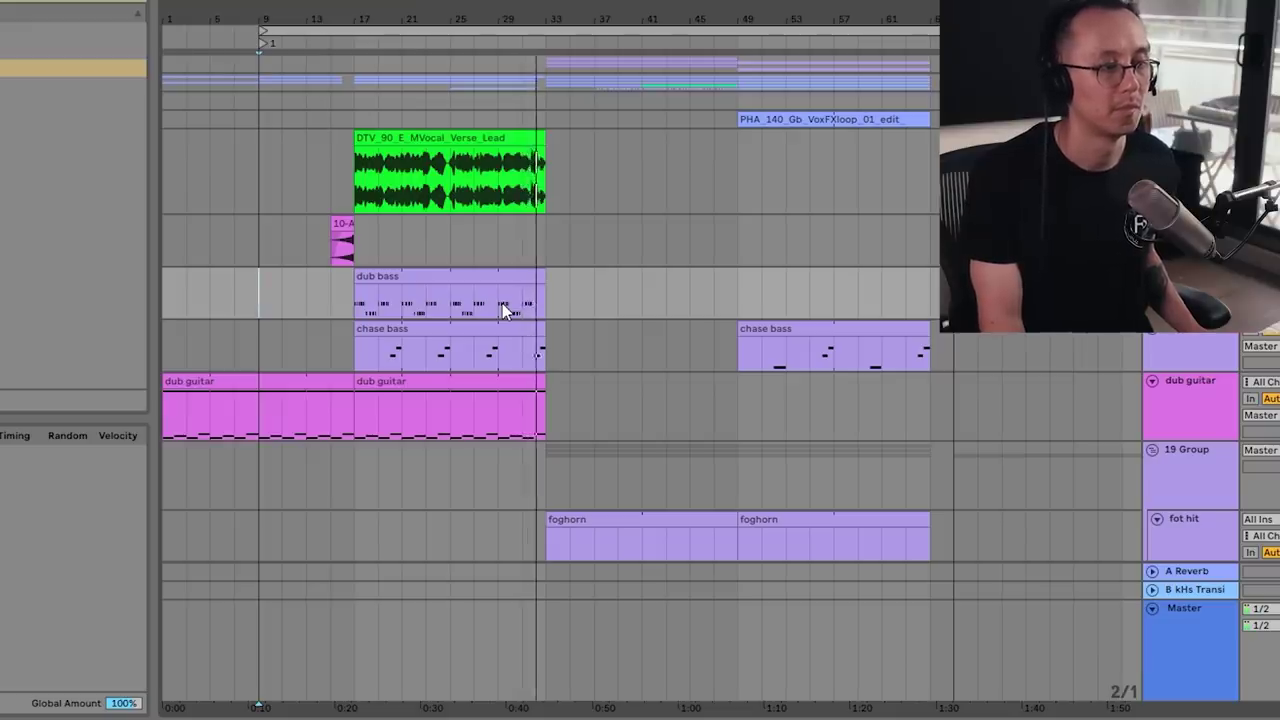
scroll(529, 337, down, 5)
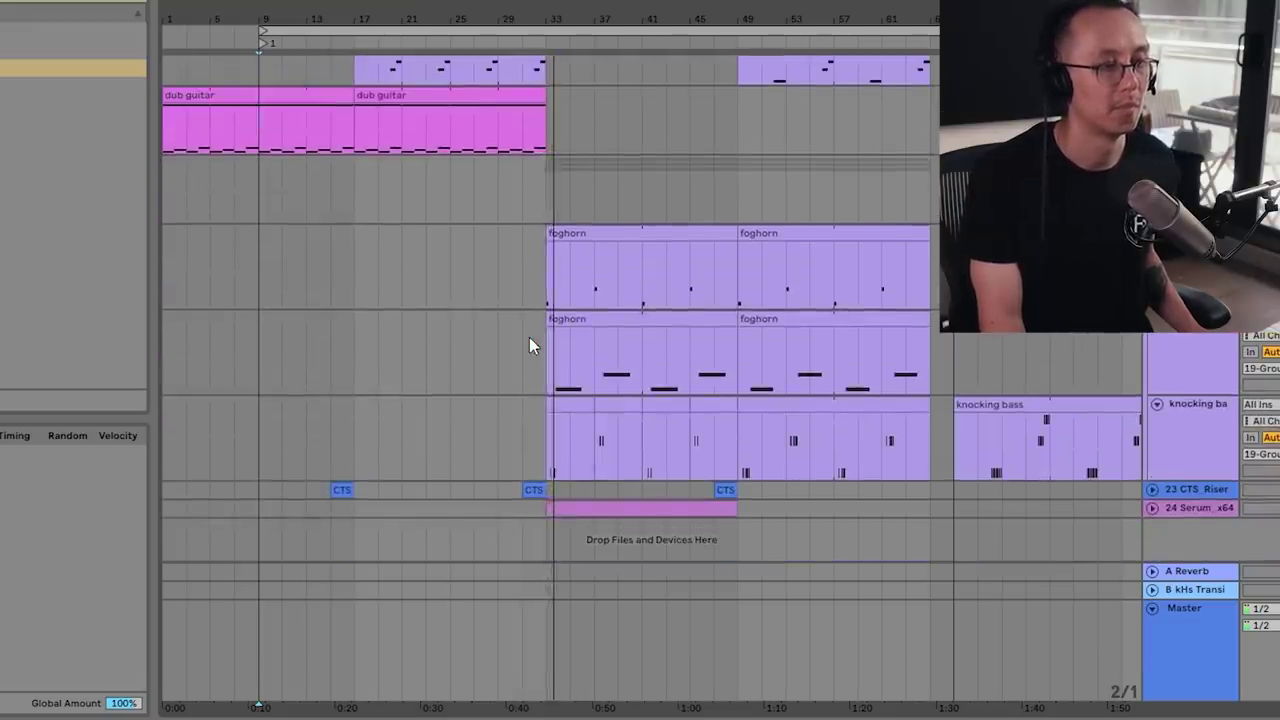